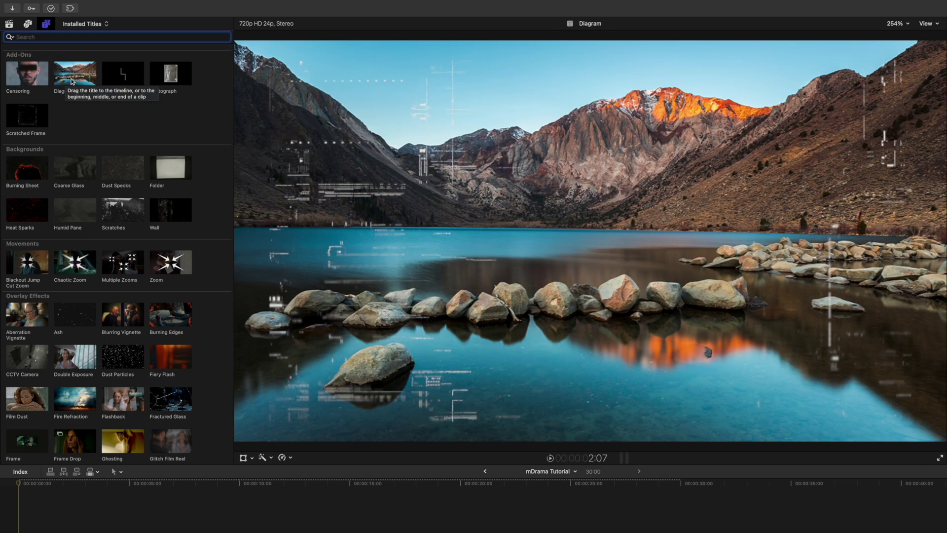
Browse the mDrama titles from Add-Ons through Backgrounds, Movements and Overlay Effects to Typography, previewing several of them.
scroll(208, 181, "down", 3)
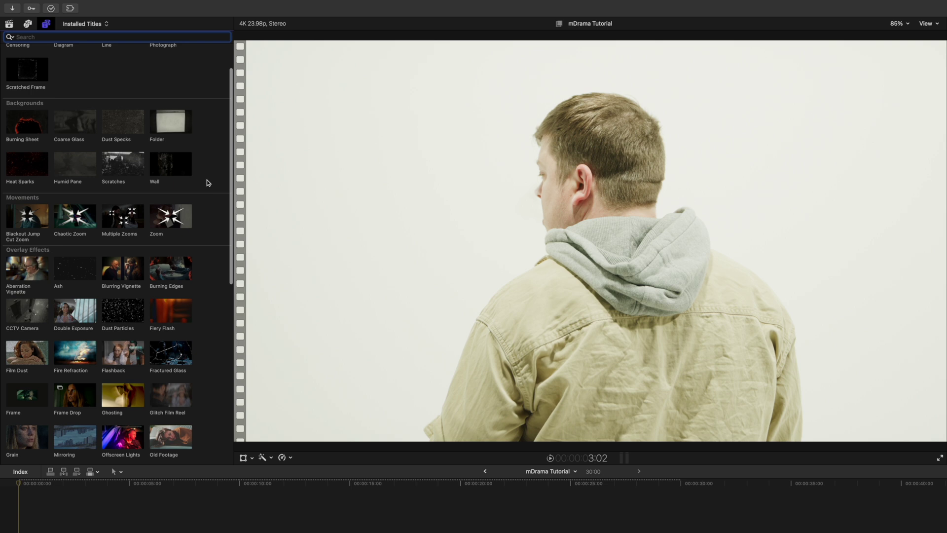
scroll(207, 182, "down", 3)
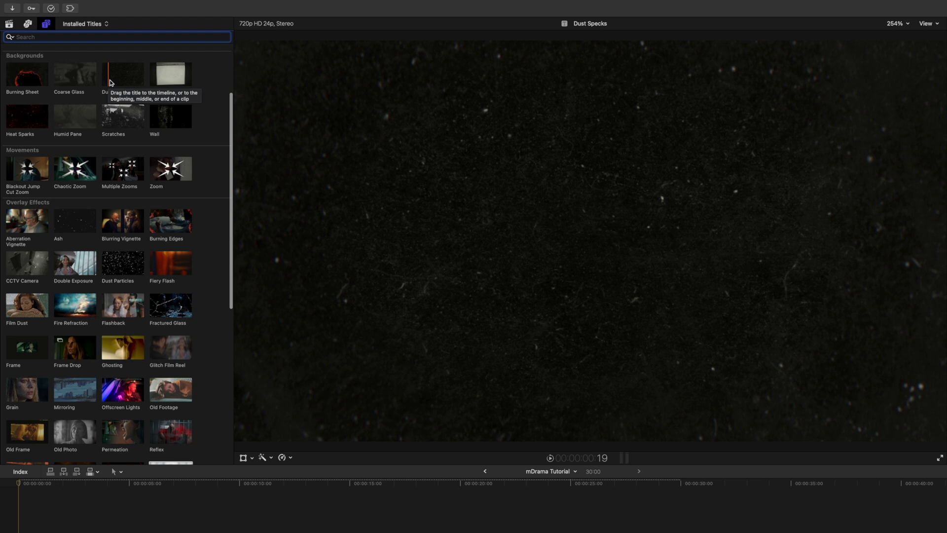
scroll(202, 148, "down", 3)
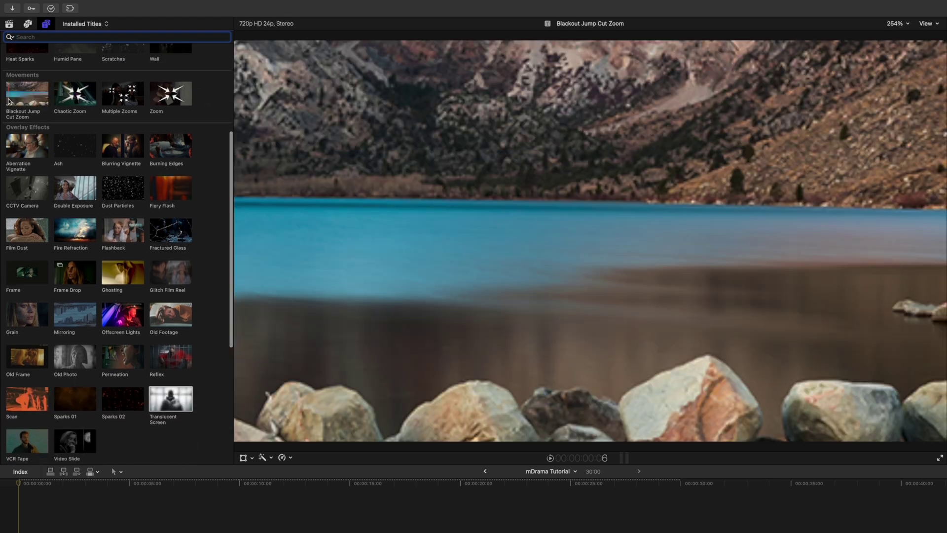
scroll(199, 146, "down", 3)
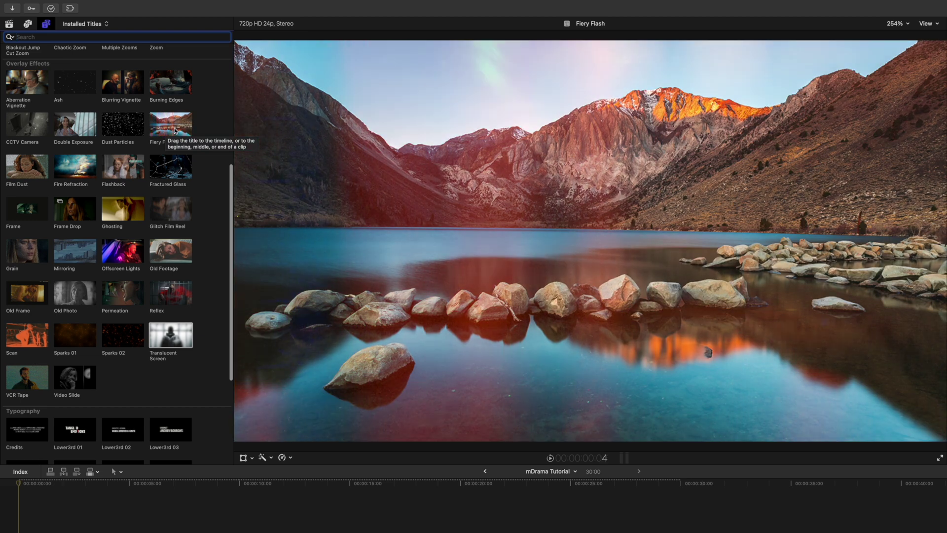
scroll(210, 191, "down", 6)
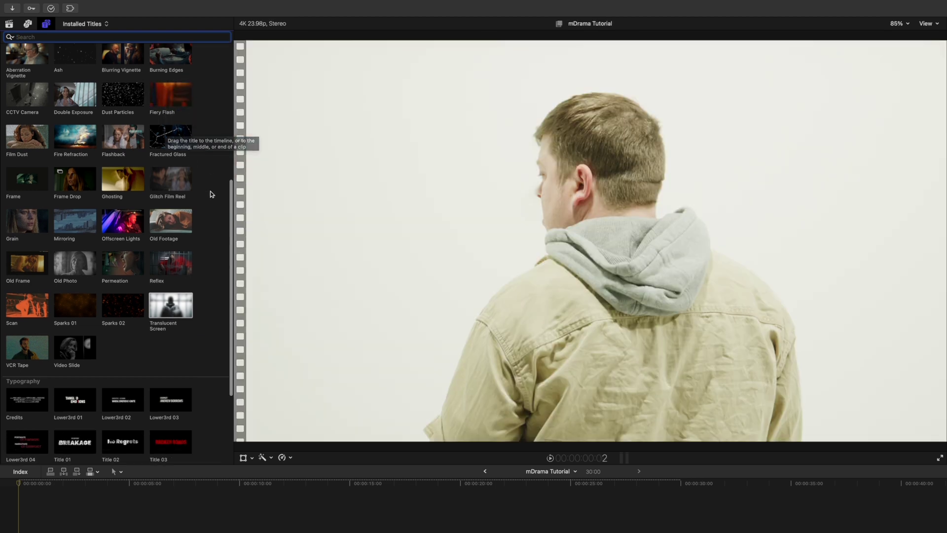
scroll(209, 237, "down", 1)
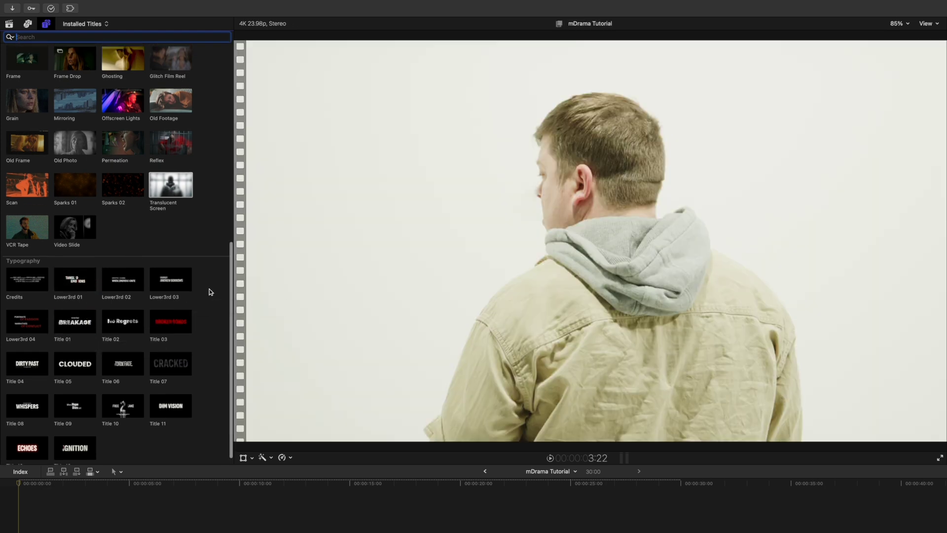
scroll(209, 288, "up", 10)
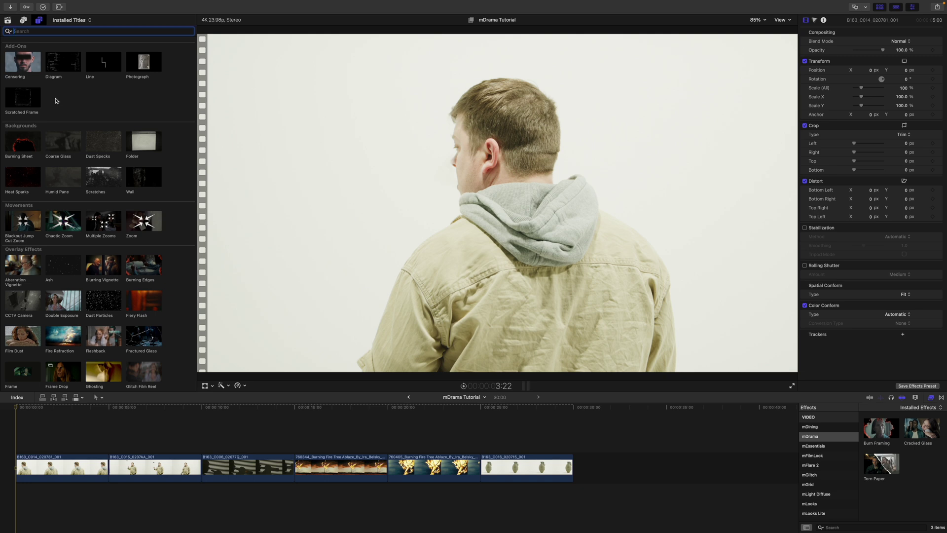
Add the Censoring title above the first clip and fit its frame over the man's face, about 0.19 wide, 0.15 high, at X -0.14, Y 0.15.
left_click_drag(24, 65, 19, 427)
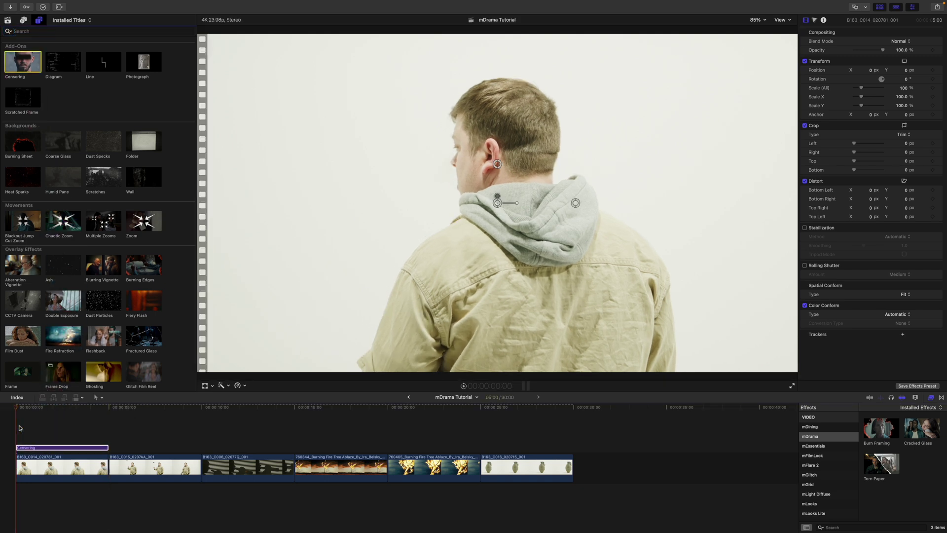
left_click(63, 411)
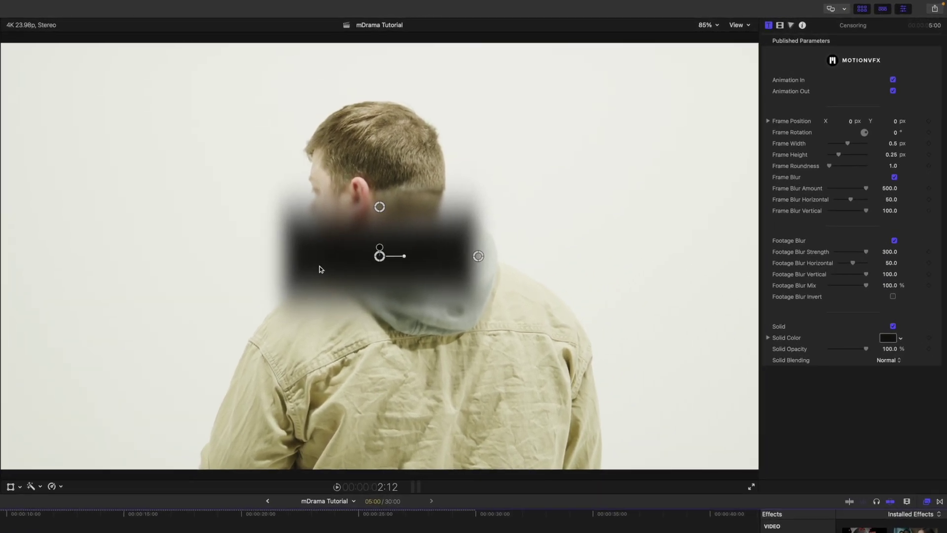
left_click_drag(380, 257, 364, 177)
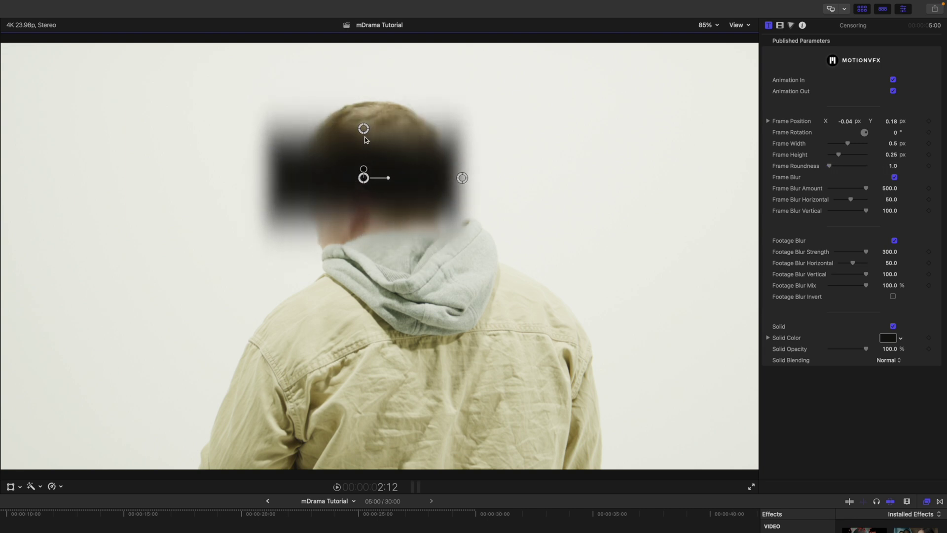
mouse_move(363, 129)
left_mouse_down()
mouse_move(364, 139)
mouse_move(363, 122)
mouse_move(364, 145)
left_mouse_up()
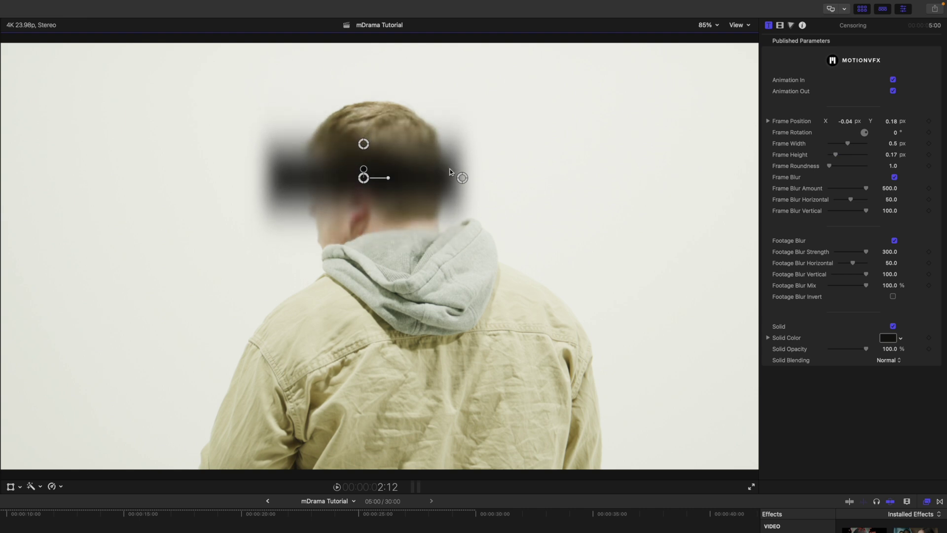
mouse_move(462, 178)
left_mouse_down()
mouse_move(444, 178)
mouse_move(452, 177)
left_mouse_up()
left_click_drag(363, 179, 329, 190)
left_click_drag(417, 188, 319, 167)
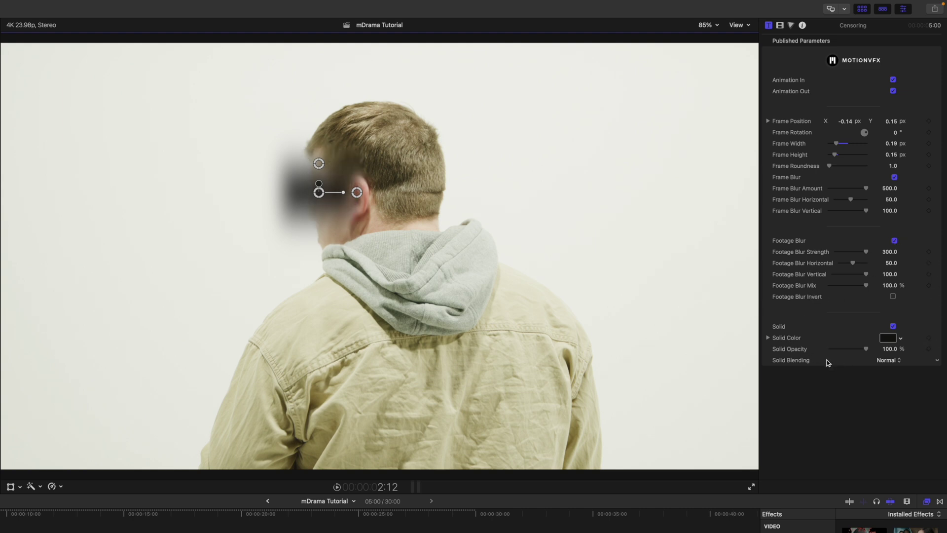
left_click(888, 337)
left_click_drag(810, 174, 760, 173)
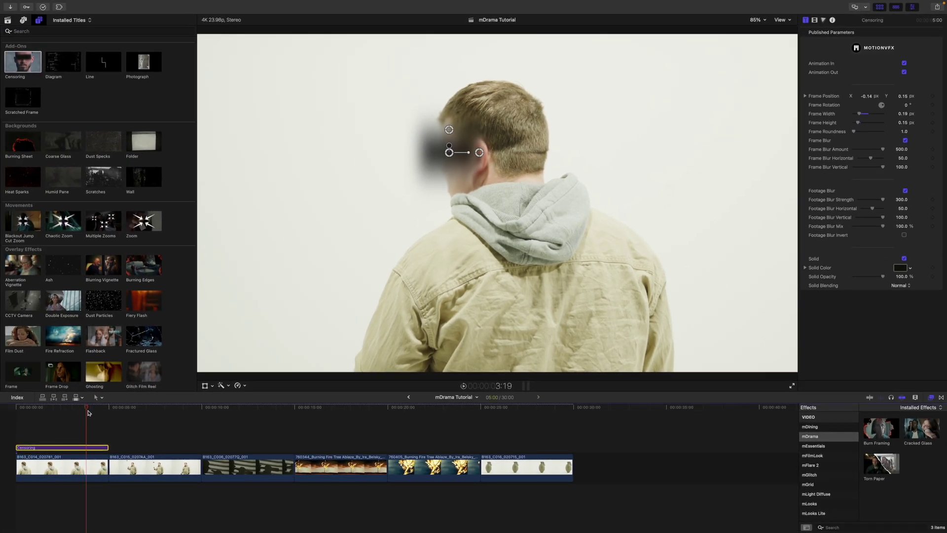
Insert the Folder background between the first two clips, scaled to about 121.1 and positioned at about X 0.04, Y -0.1.
left_click_drag(88, 412, 114, 416)
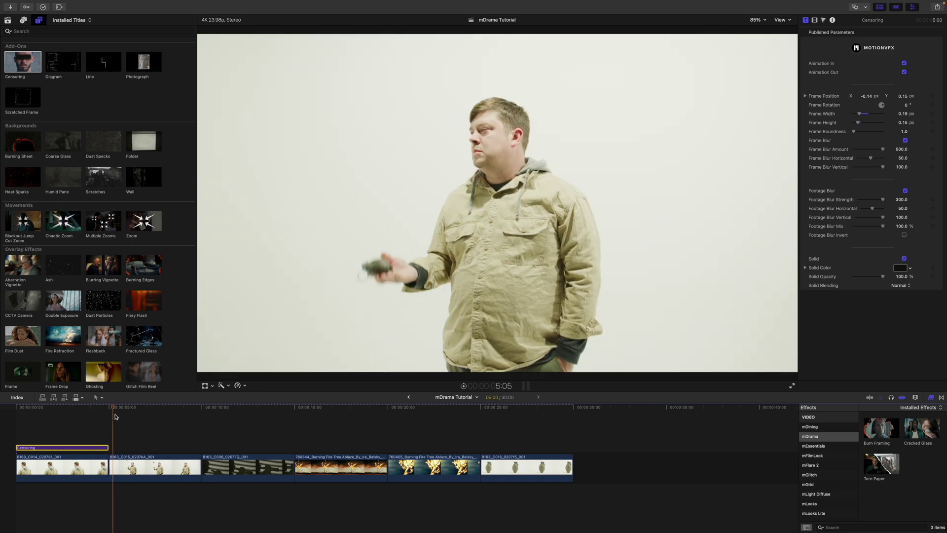
scroll(165, 172, "down", 2)
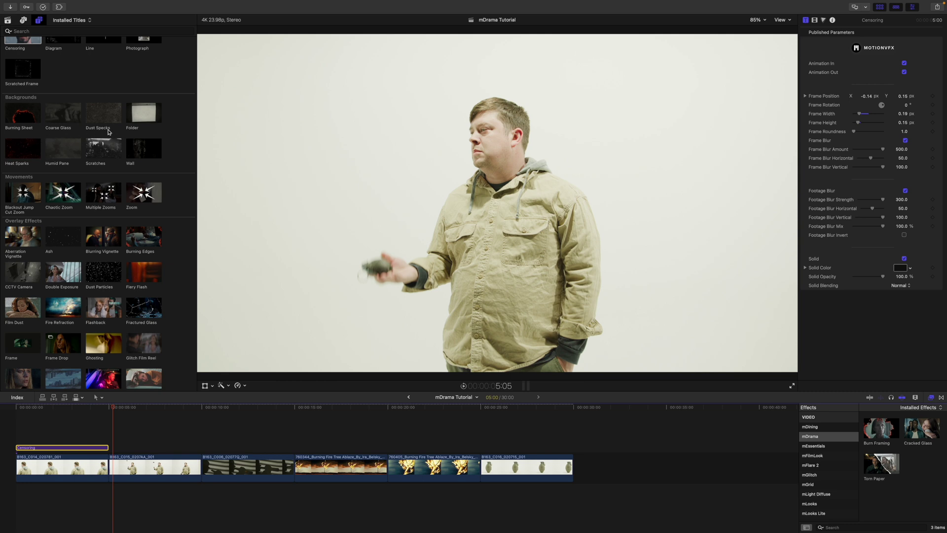
left_click_drag(139, 112, 112, 423)
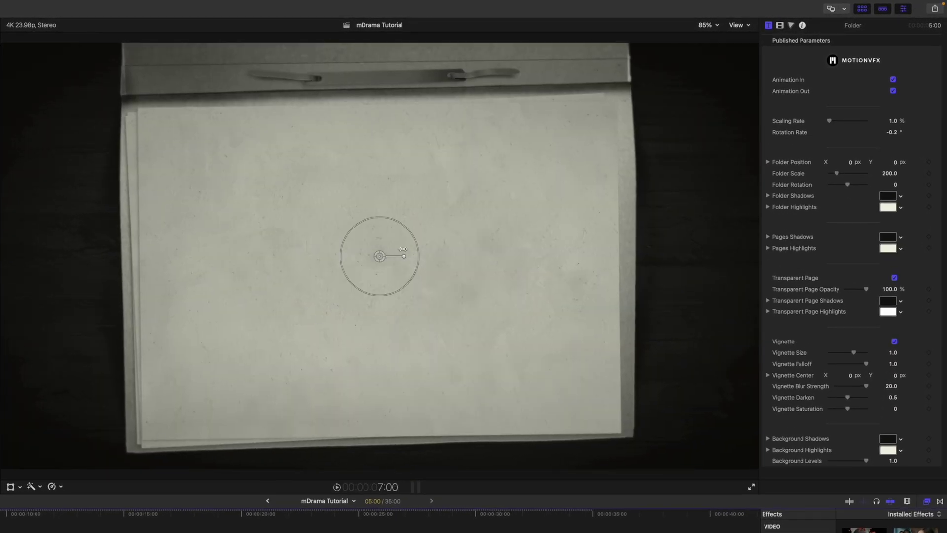
left_click_drag(381, 257, 408, 288)
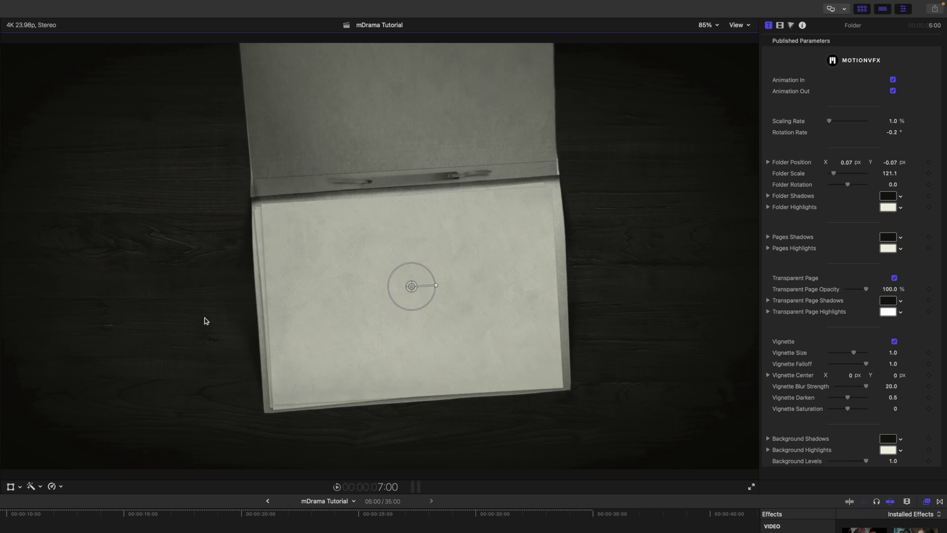
left_click_drag(412, 287, 398, 298)
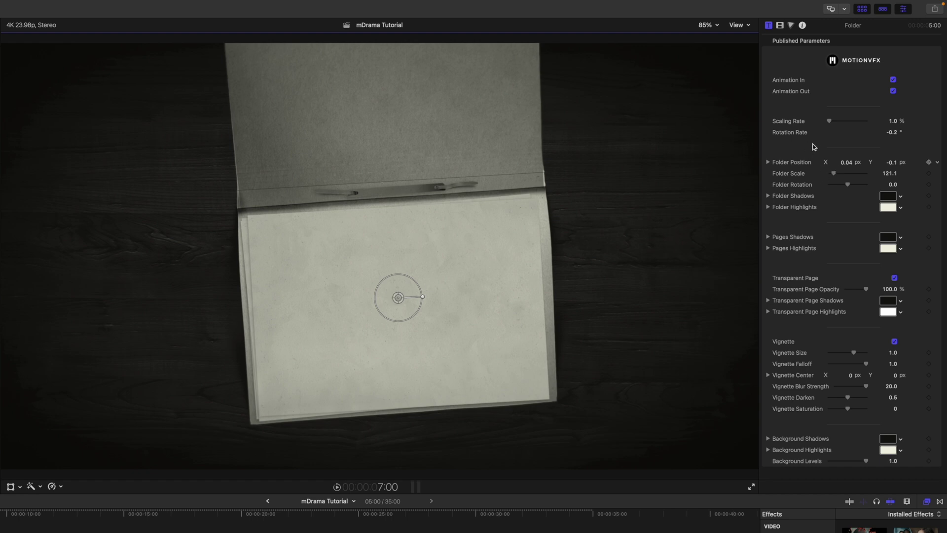
Compare the folder with and without its Transparent Page, leaving the option enabled.
left_click(894, 278)
left_click(894, 278)
left_click(894, 278)
left_click(894, 278)
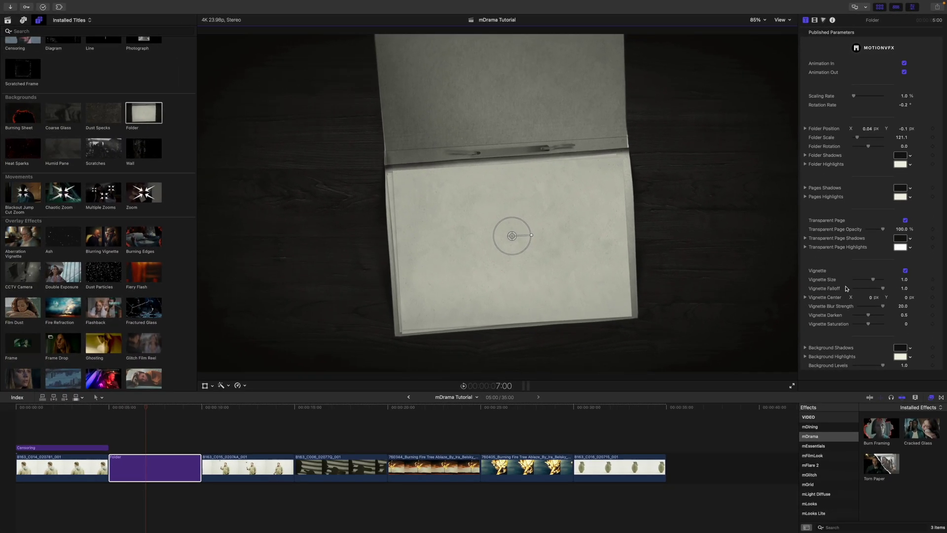
Add Title 03 above the Folder clip, starting after the folder opens and lasting 4:03, and play back the section.
scroll(182, 250, "down", 10)
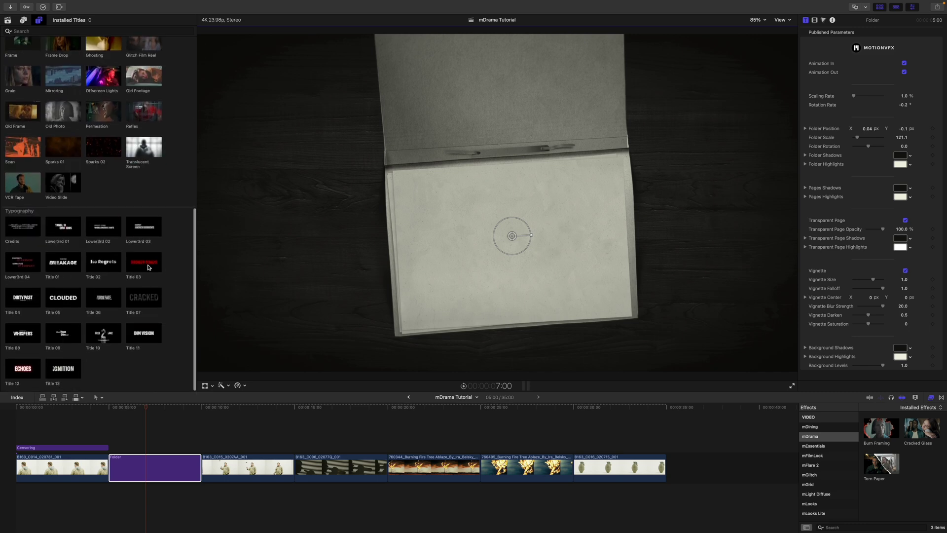
left_click_drag(141, 266, 200, 447)
left_click(112, 409)
key("space")
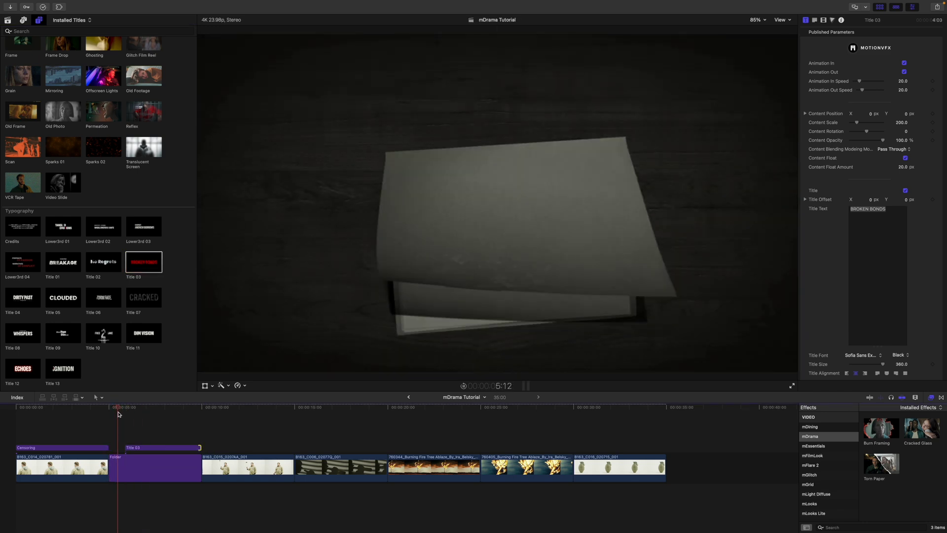
key("space")
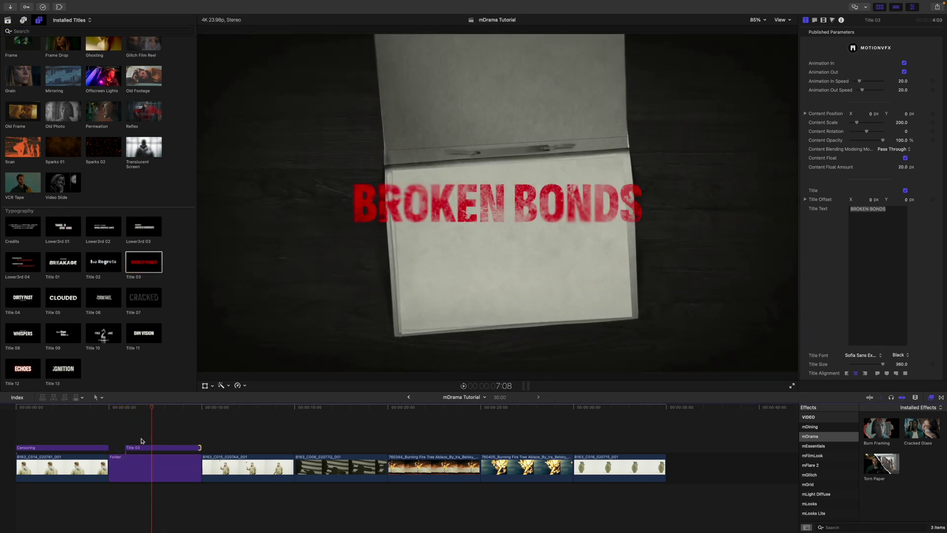
Fit the BROKEN BONDS title onto the folder page at about X 0.05, Y -0.12, scale 135.9 and rotation 0.1.
left_click(143, 446)
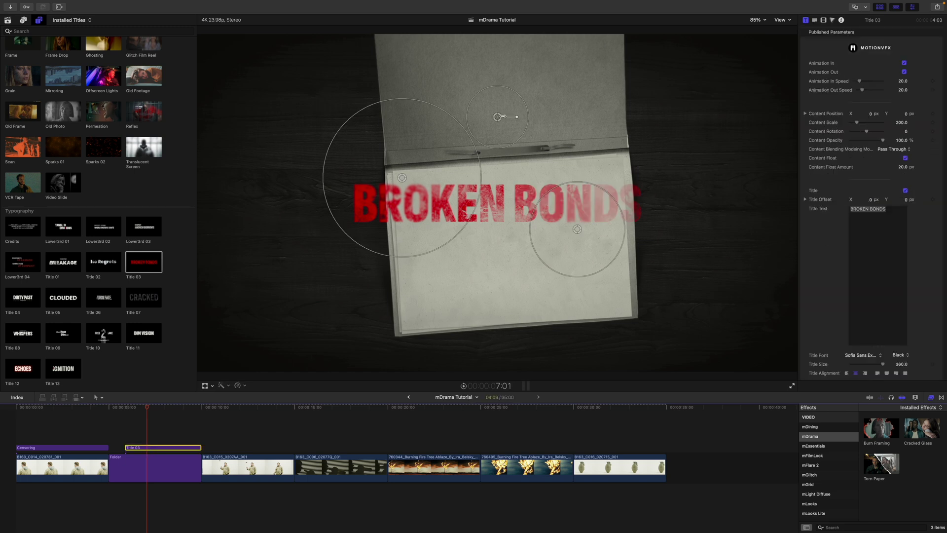
left_click_drag(508, 117, 528, 141)
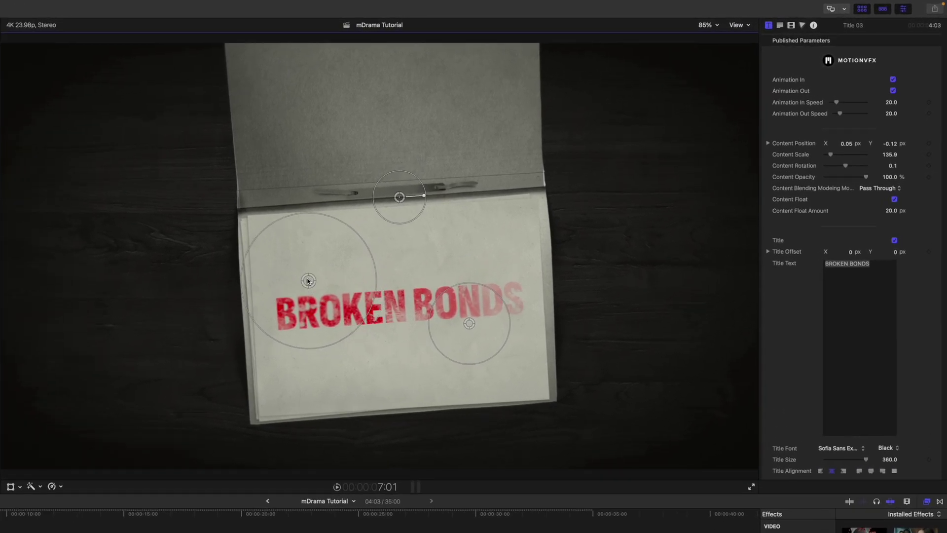
left_click_drag(447, 230, 419, 234)
Reshape the title's blur areas: Blur 1 at about X -0.84, Y 1.17, radius 917.3; Blur 2 at X 0.7, Y -0.37, radius 441.9.
left_click_drag(281, 295, 290, 289)
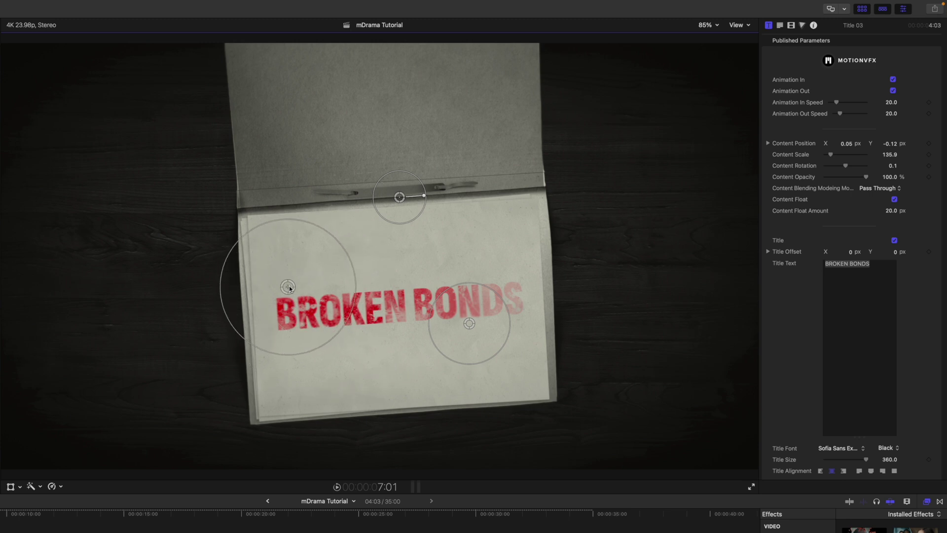
left_click_drag(341, 250, 327, 248)
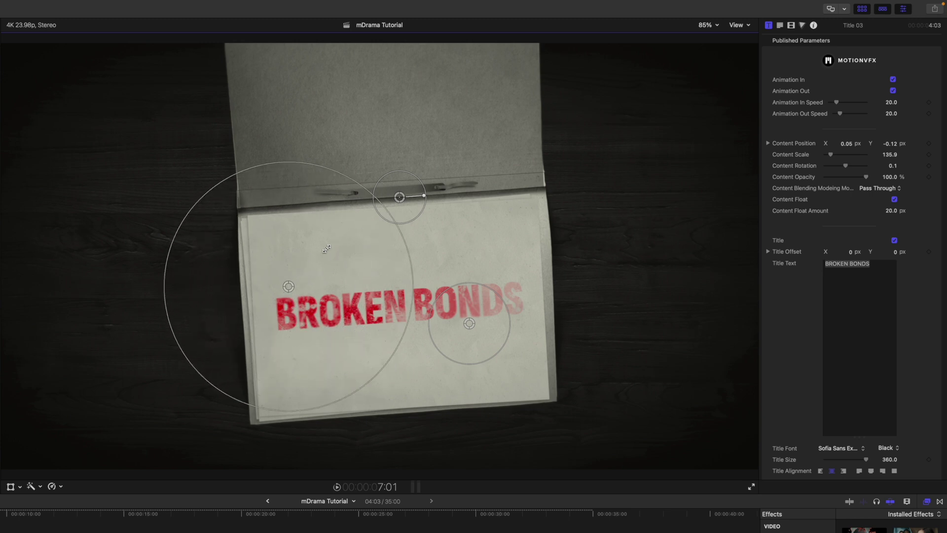
left_click_drag(290, 285, 279, 275)
left_click_drag(471, 325, 501, 325)
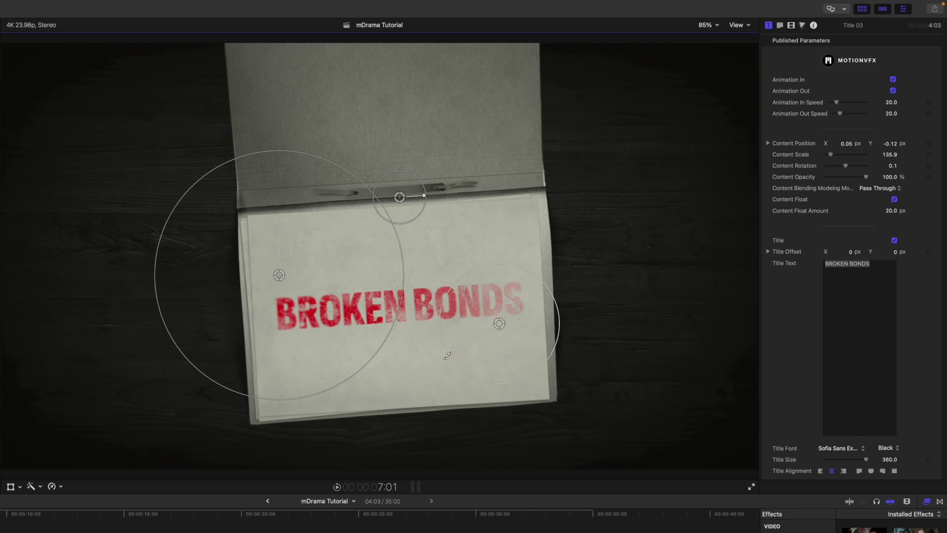
left_click_drag(499, 323, 499, 312)
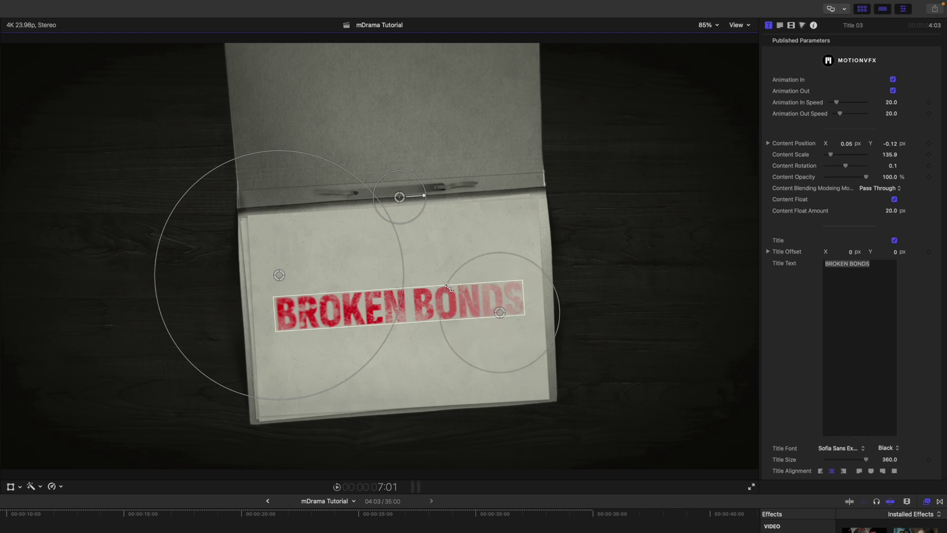
Review the remaining Title 03 parameters and play back the title over the opening folder.
scroll(809, 171, "down", 3)
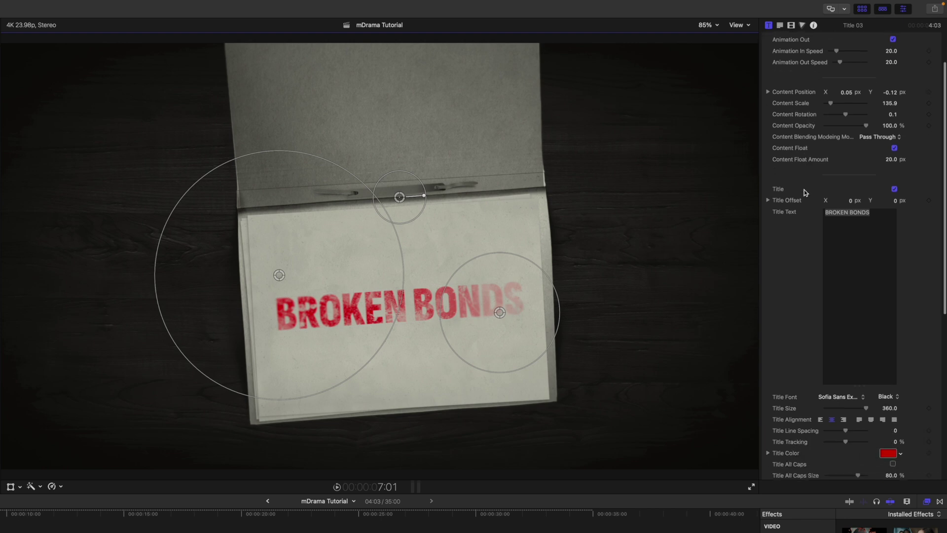
scroll(802, 282, "down", 15)
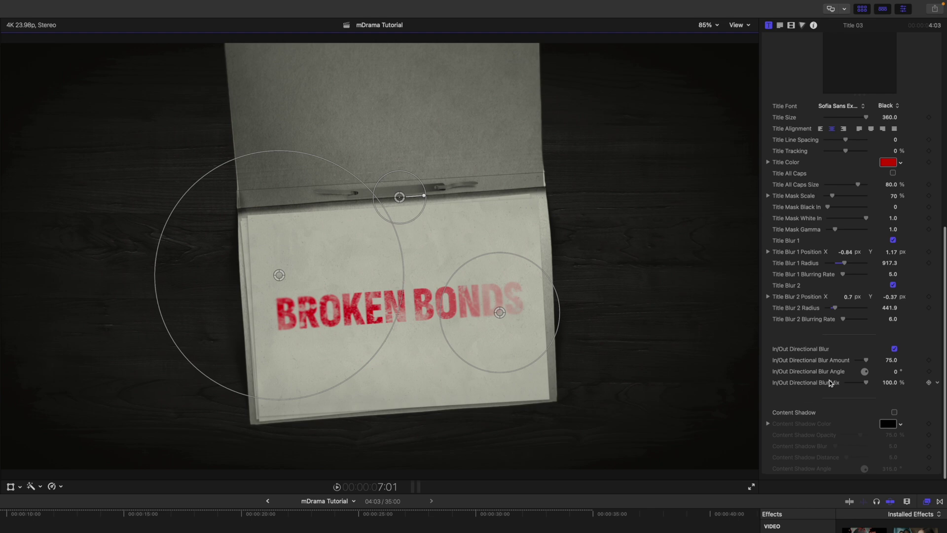
key("j")
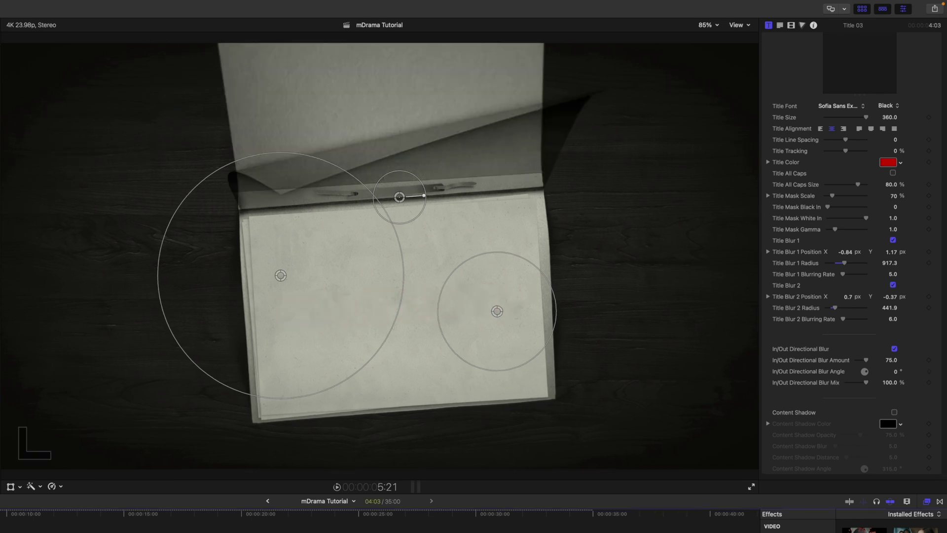
key("space")
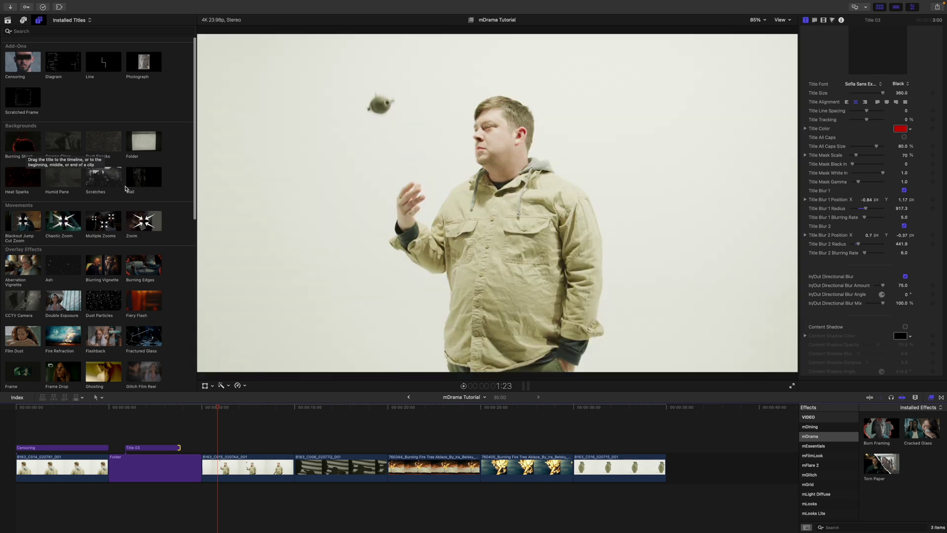
Add the Chaotic Zoom movement above the clip following the folder, spanning the clip's length, and preview it.
scroll(172, 204, "down", 2)
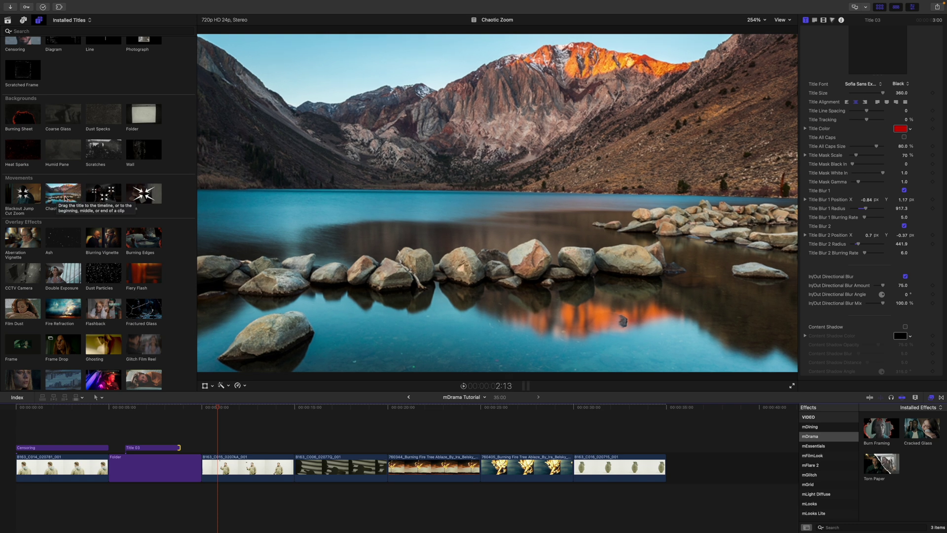
left_click_drag(57, 198, 205, 443)
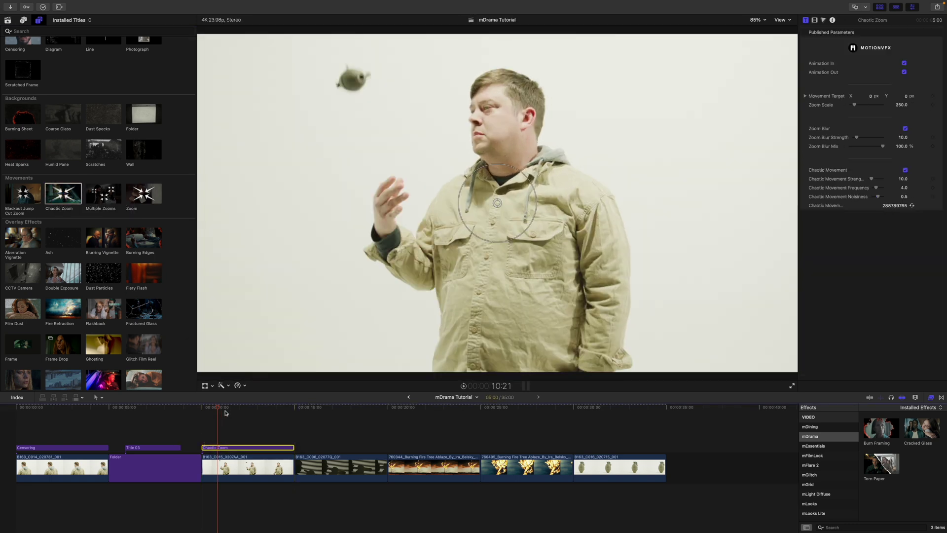
left_click_drag(217, 409, 261, 436)
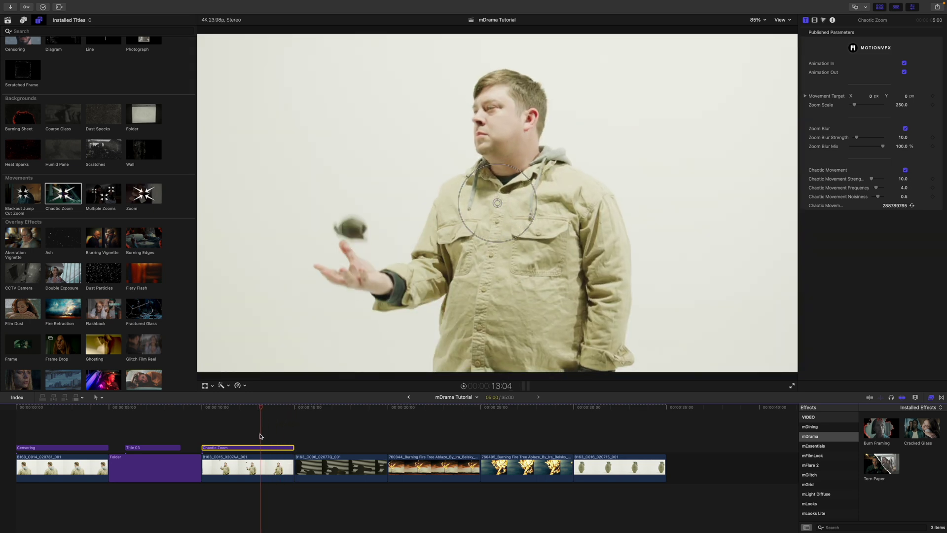
Move the Chaotic Zoom's movement target to about X -0.26, Y 0.12 and play back the zoom.
left_click_drag(498, 204, 411, 163)
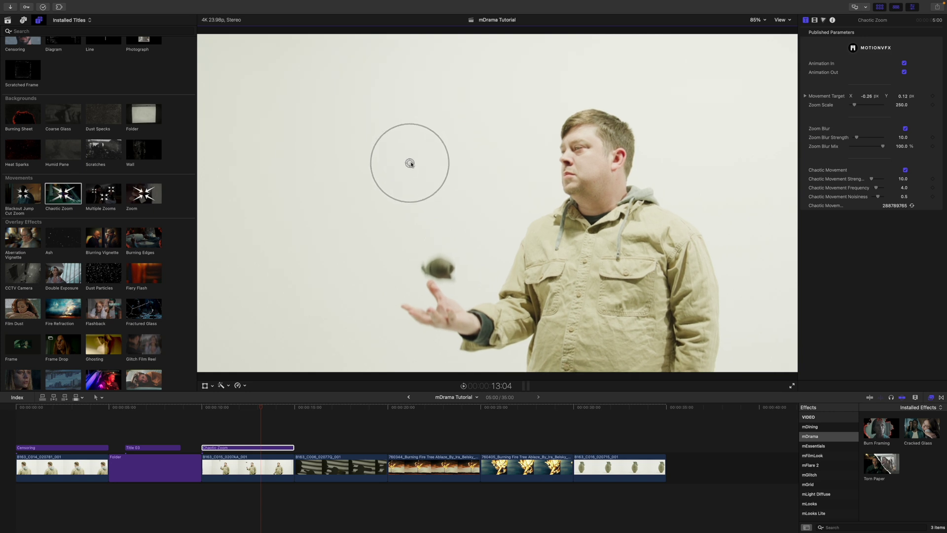
left_click_drag(262, 409, 202, 409)
key("space")
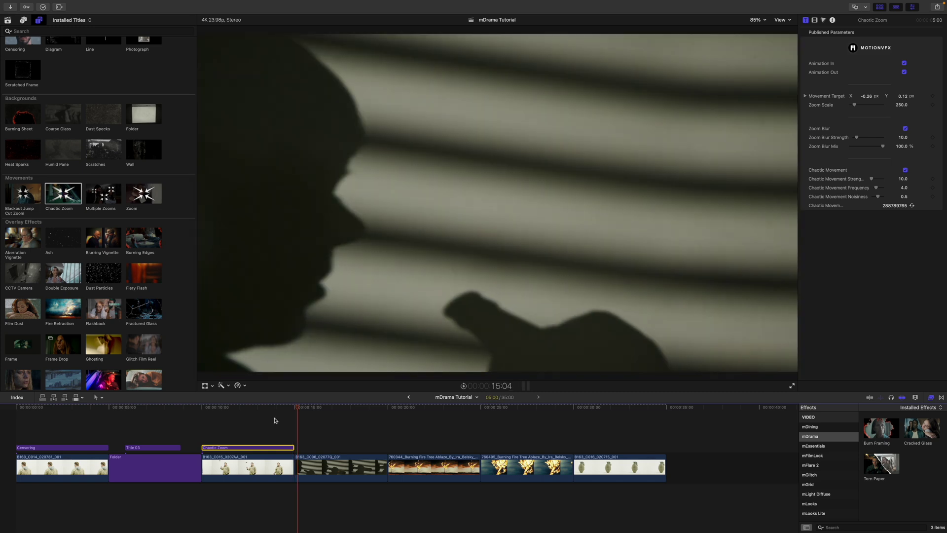
left_click(245, 418)
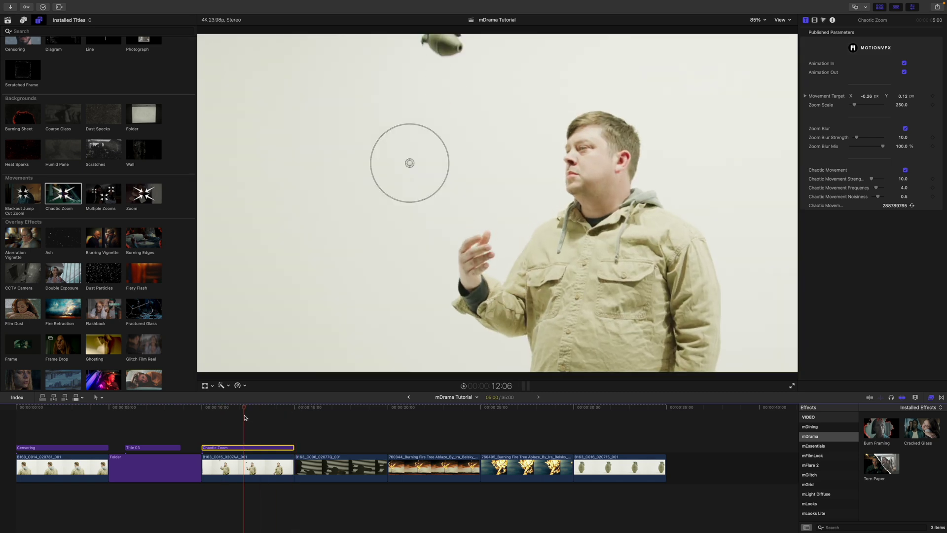
Add the Title 07 typography above the clip of the man, beneath the Chaotic Zoom and spanning the same length.
scroll(174, 316, "down", 10)
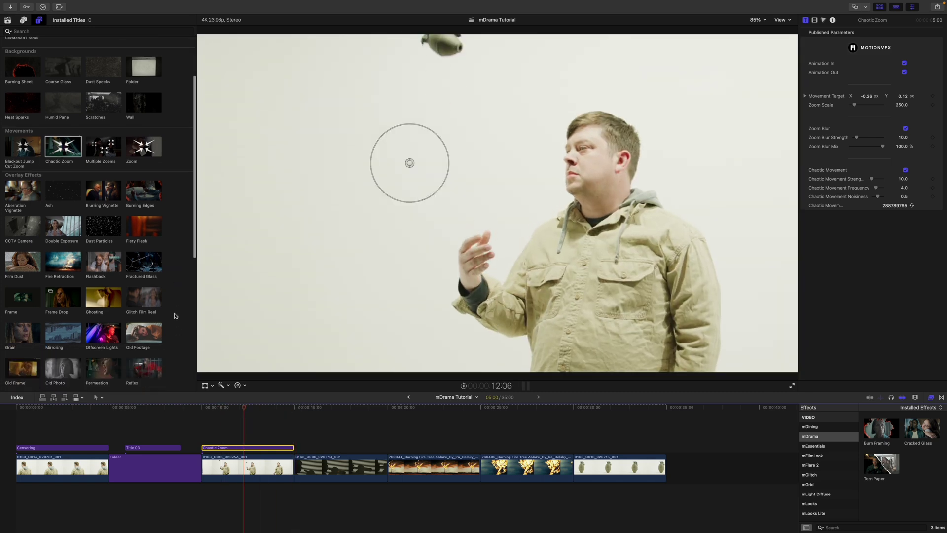
scroll(174, 315, "down", 3)
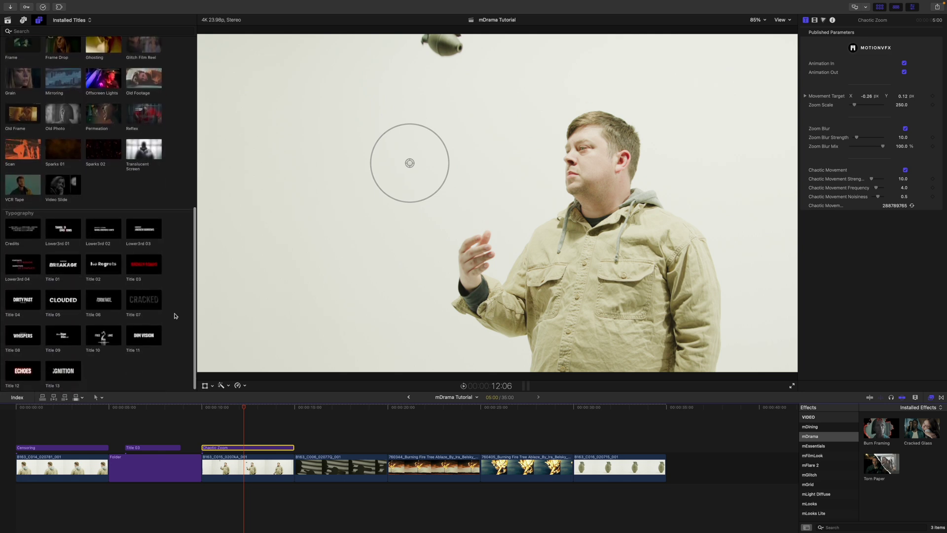
scroll(172, 314, "down", 1)
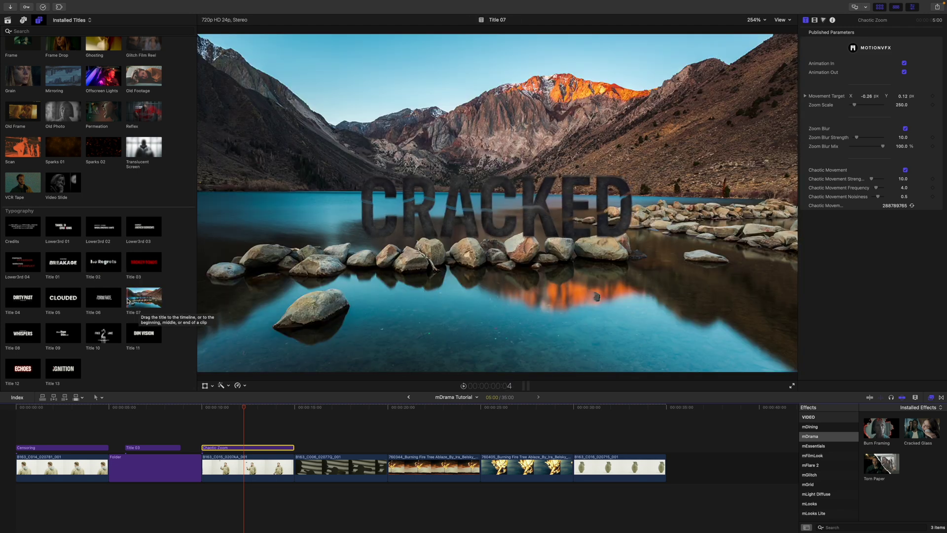
left_click_drag(138, 298, 241, 450)
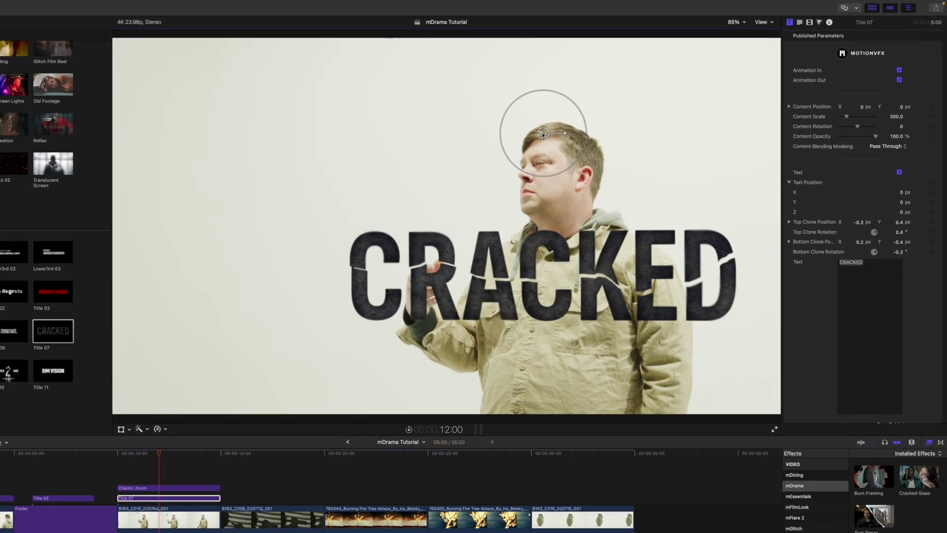
Fit the CRACKED title beside the man at about X -0.43, Y 0.15, scale 116.1, and play it back.
left_click_drag(542, 133, 262, 74)
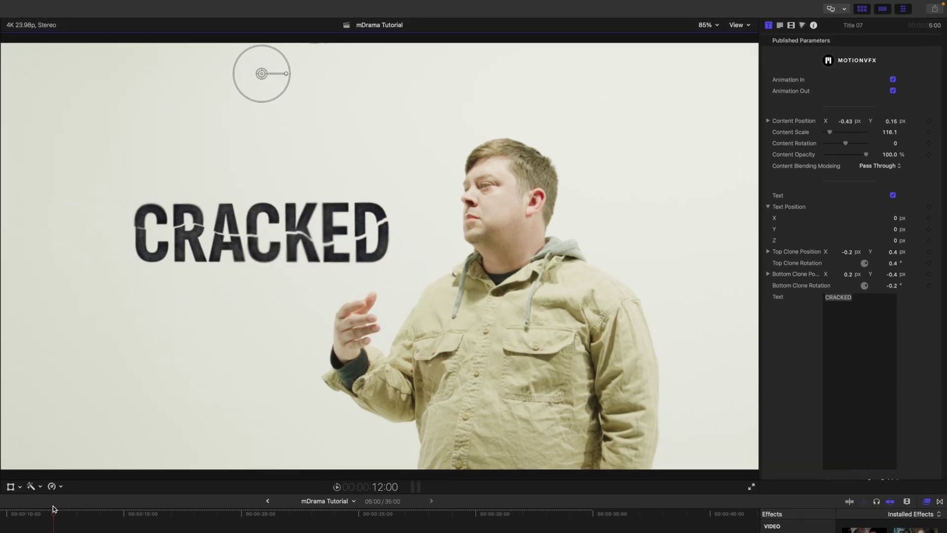
key("l")
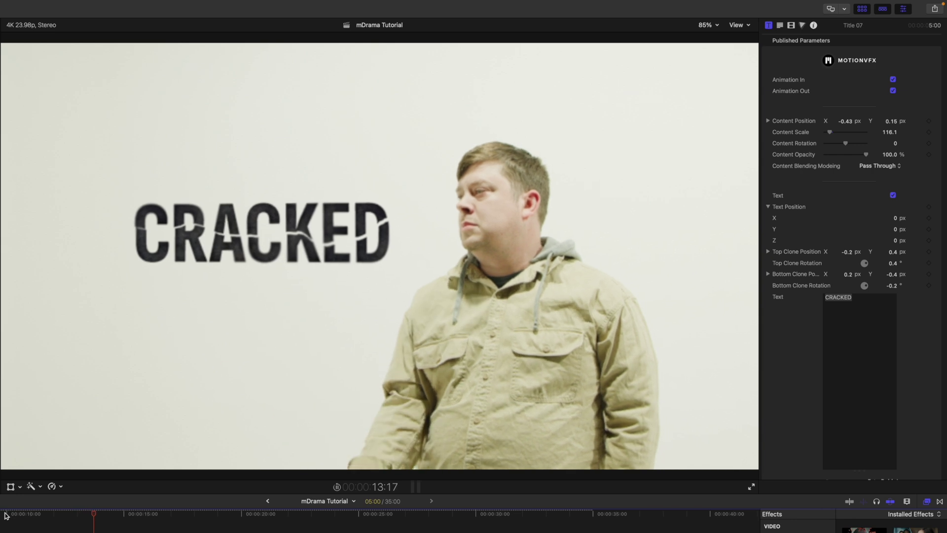
key("space")
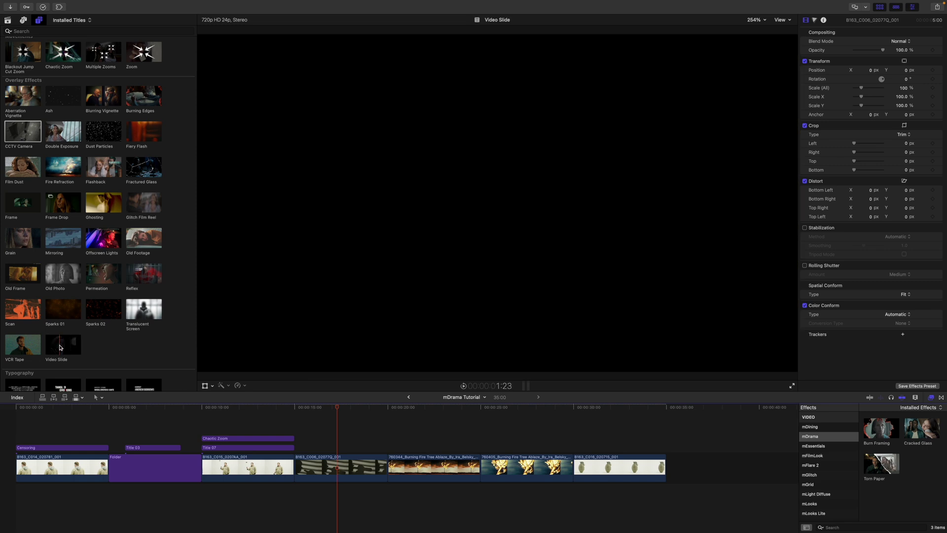
Add the Video Slide overlay above the silhouette clip starting at 15:00 and play it back.
left_click_drag(70, 352, 298, 412)
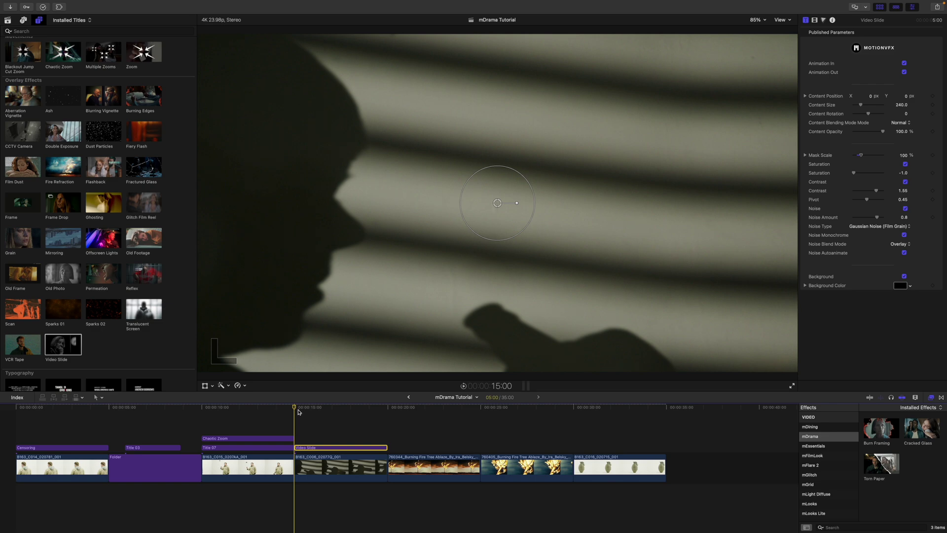
key("space")
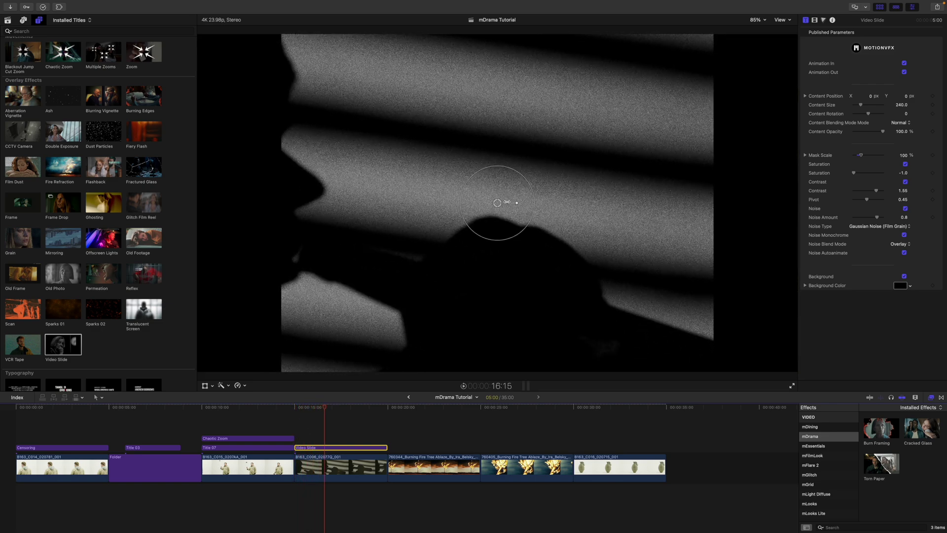
Adjust the Video Slide to about X 0.18, Y 0.07, size 241.6 and mask scale 191%, then preview it.
left_click_drag(498, 206, 508, 189)
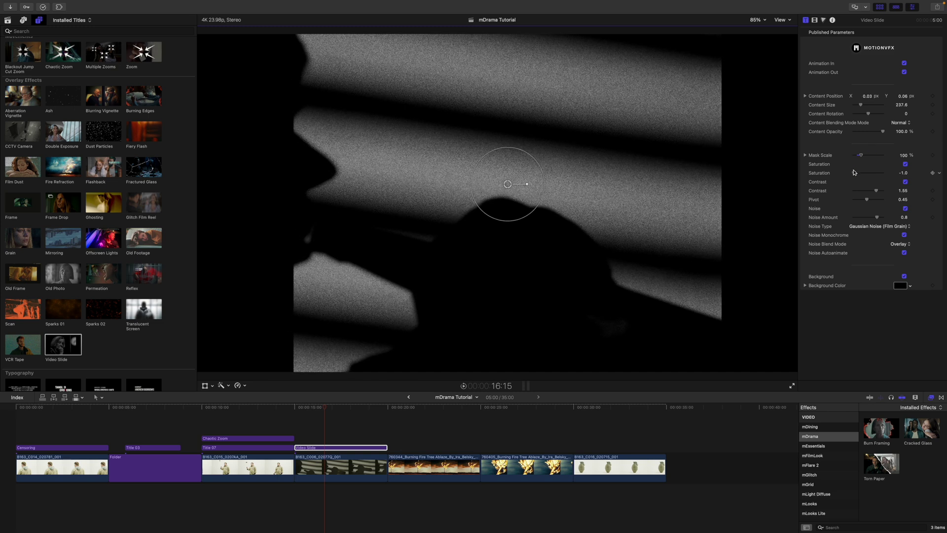
left_click_drag(861, 156, 868, 156)
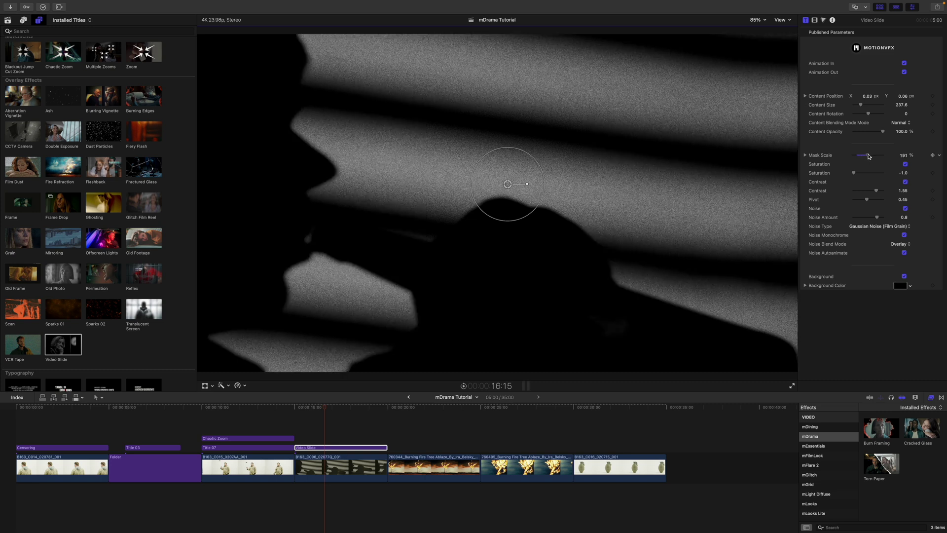
left_click_drag(533, 159, 557, 178)
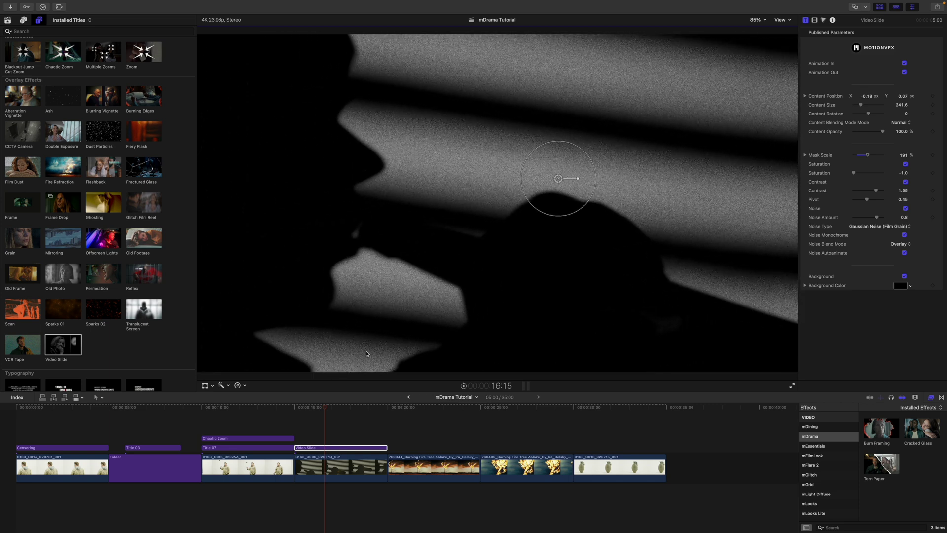
left_click_drag(329, 408, 298, 409)
key("space")
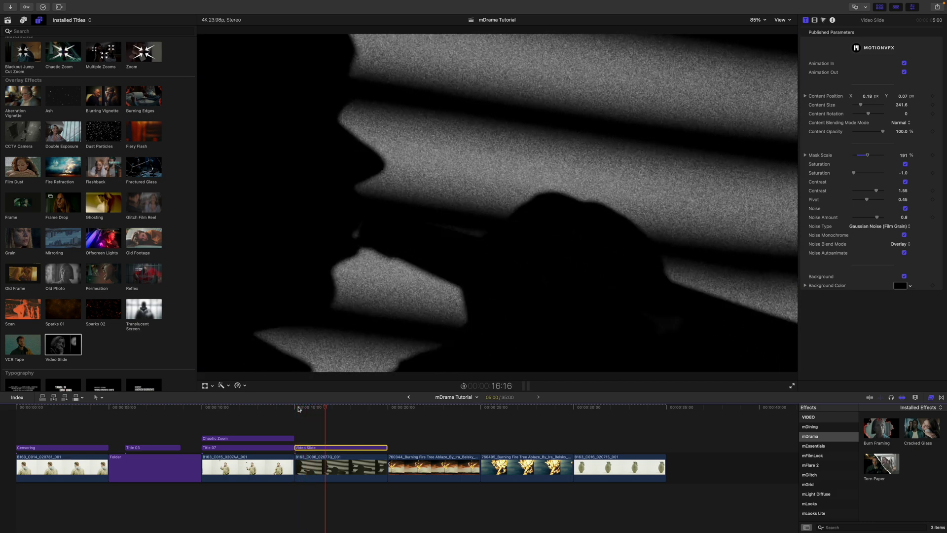
key("space")
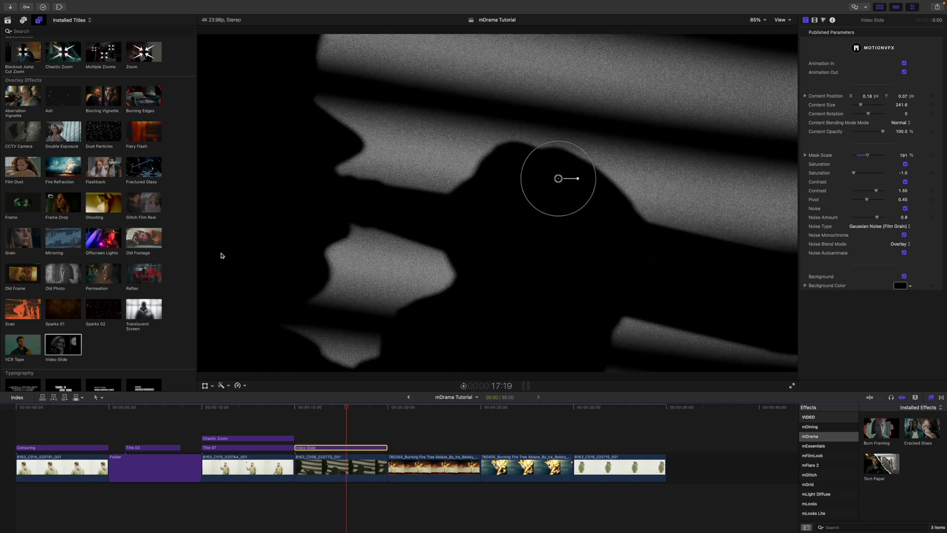
Stack Title 08 above the Video Slide with Offscreen Lights between them, and preview the combined look.
scroll(186, 241, "down", 6)
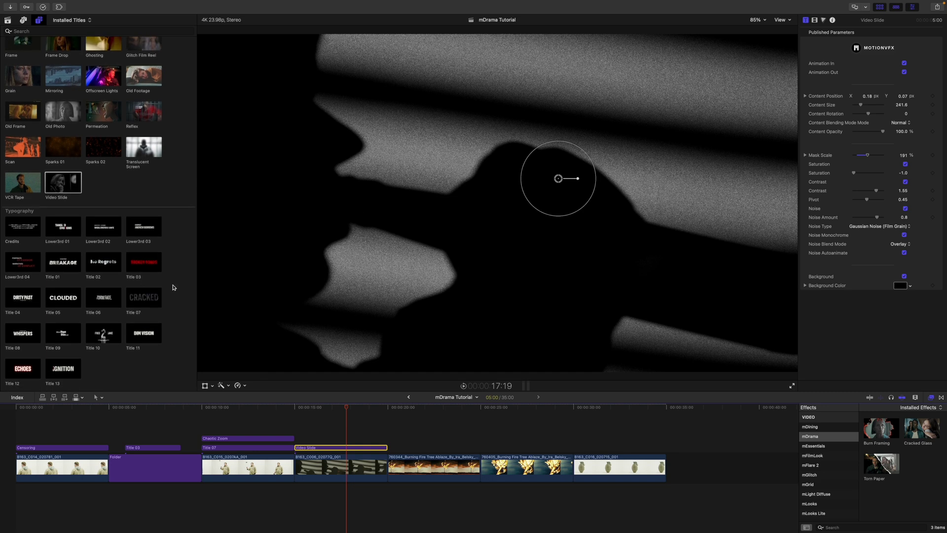
left_click_drag(21, 337, 297, 428)
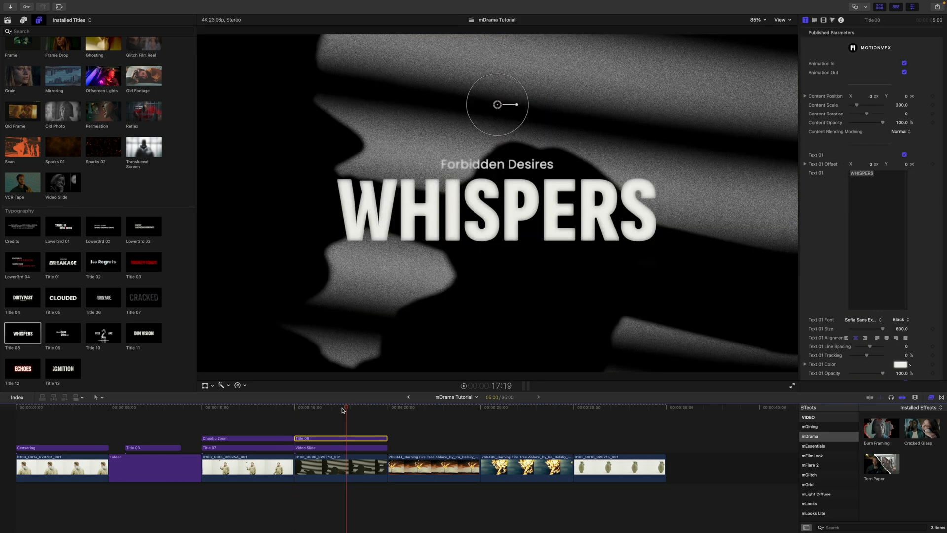
left_click(298, 413)
key("space")
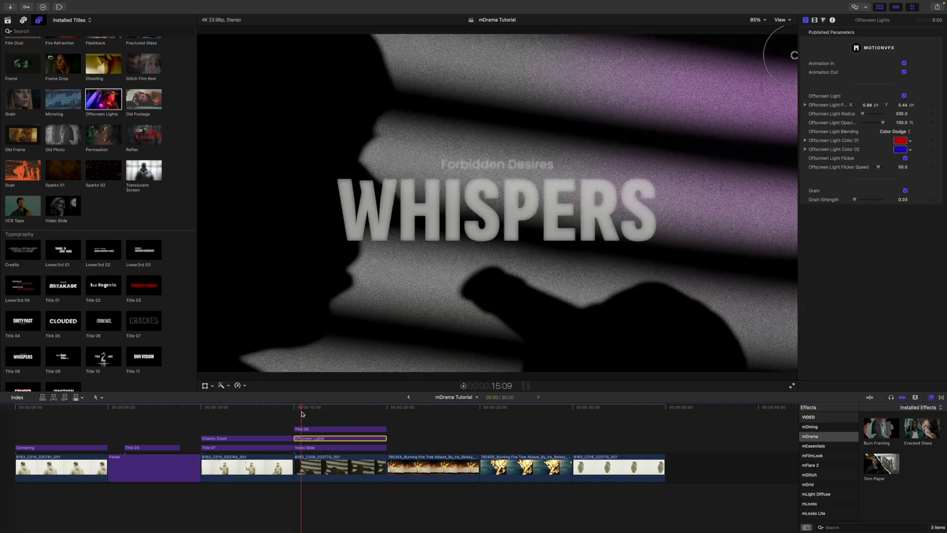
left_click(328, 417)
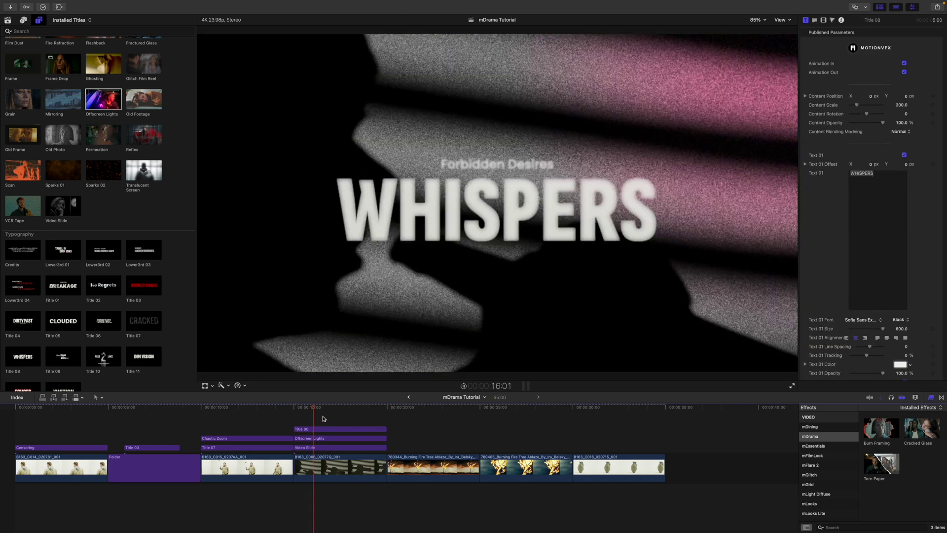
left_click(336, 438)
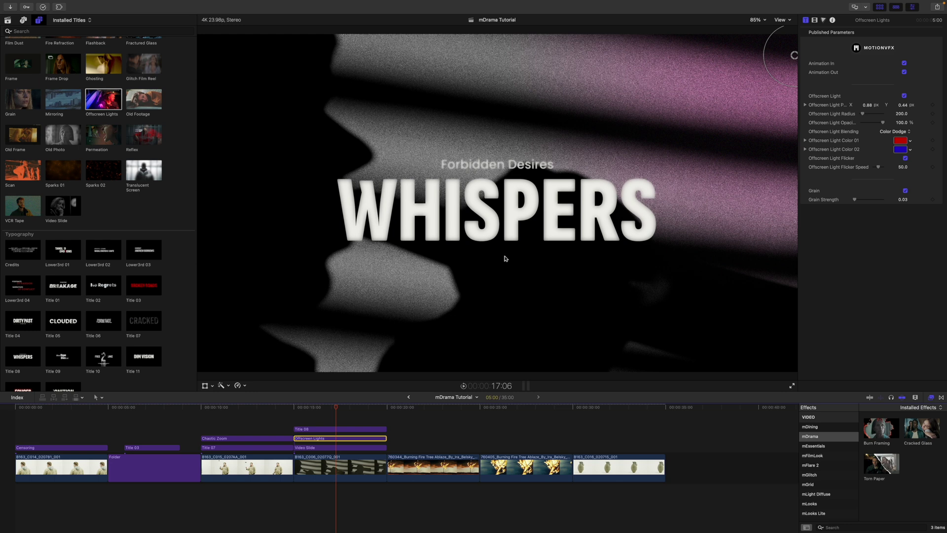
Add the Reflex overlay above the first burning tree clip, starting at its beginning and spanning its length.
scroll(187, 229, "up", 5)
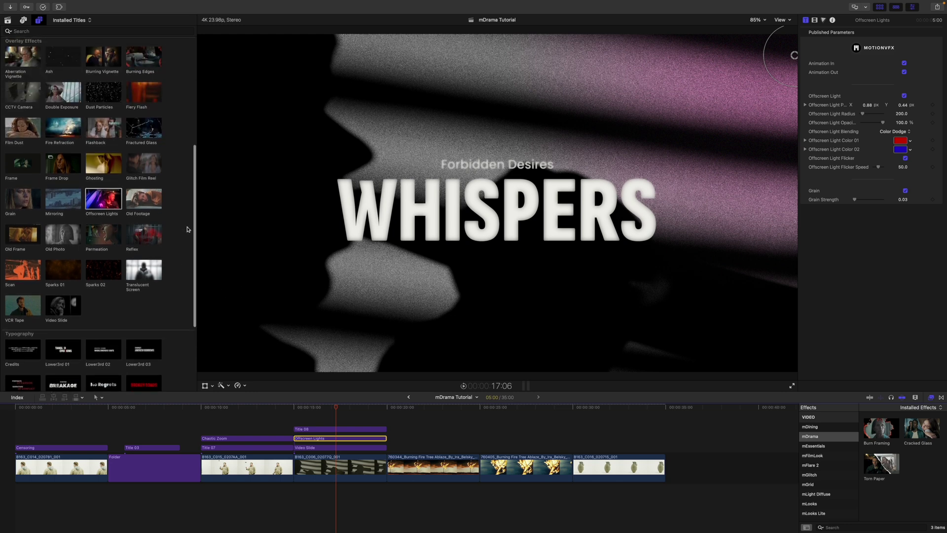
scroll(187, 229, "down", 1)
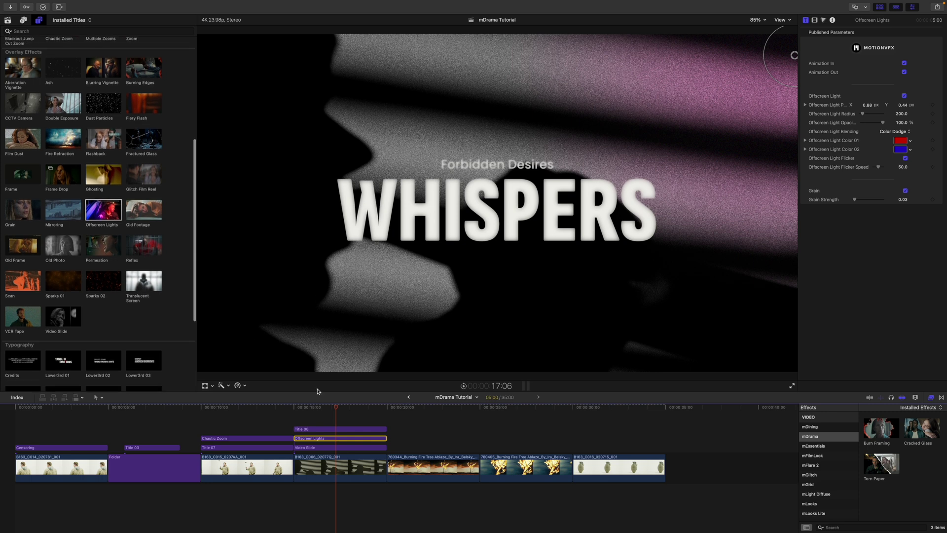
mouse_move(336, 410)
left_mouse_down()
mouse_move(388, 418)
mouse_move(411, 409)
mouse_move(388, 409)
left_mouse_up()
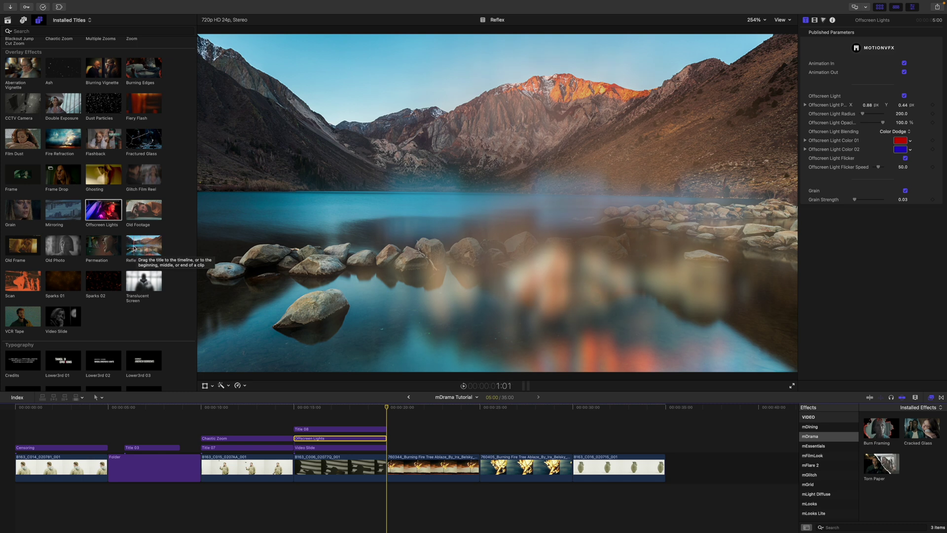
mouse_move(134, 247)
left_mouse_down()
mouse_move(247, 345)
mouse_move(388, 429)
left_mouse_up()
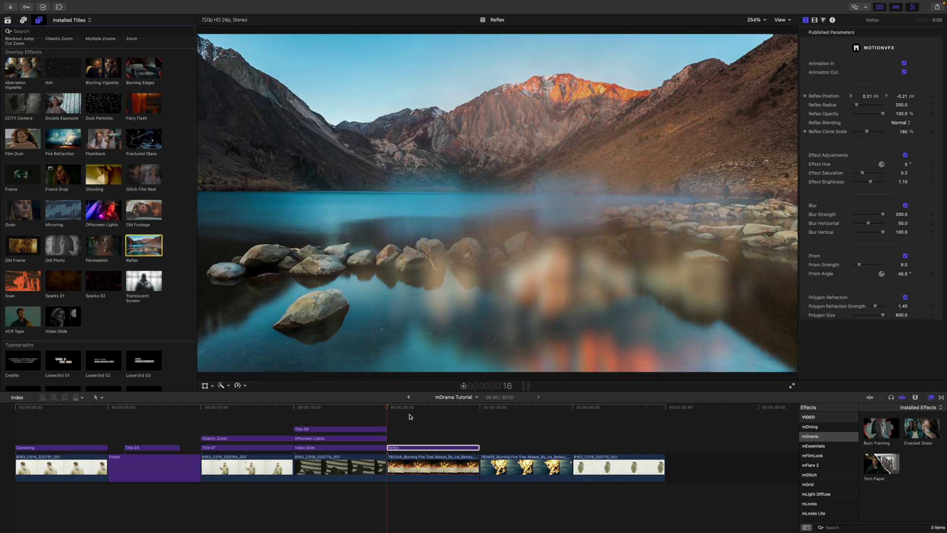
Adjust the Reflex overlay on the burning tree to about X 0.57, Y 0.01, radius 244.9 and hue 3°.
left_click_drag(387, 408, 417, 414)
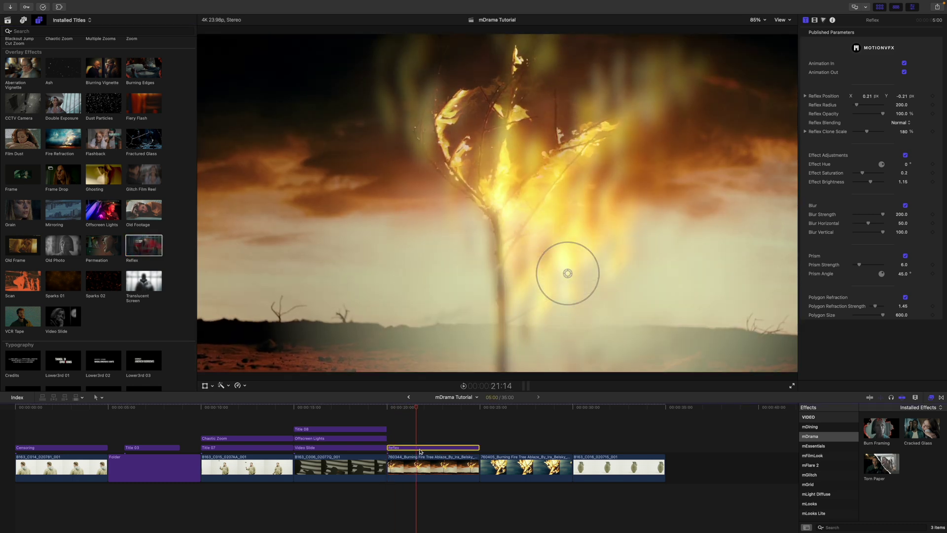
left_click_drag(577, 266, 647, 184)
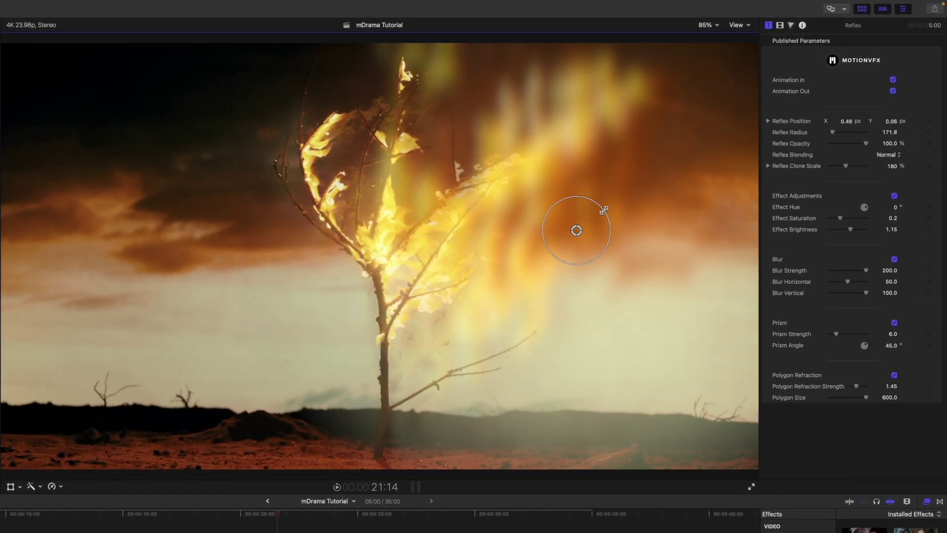
left_click_drag(577, 230, 573, 256)
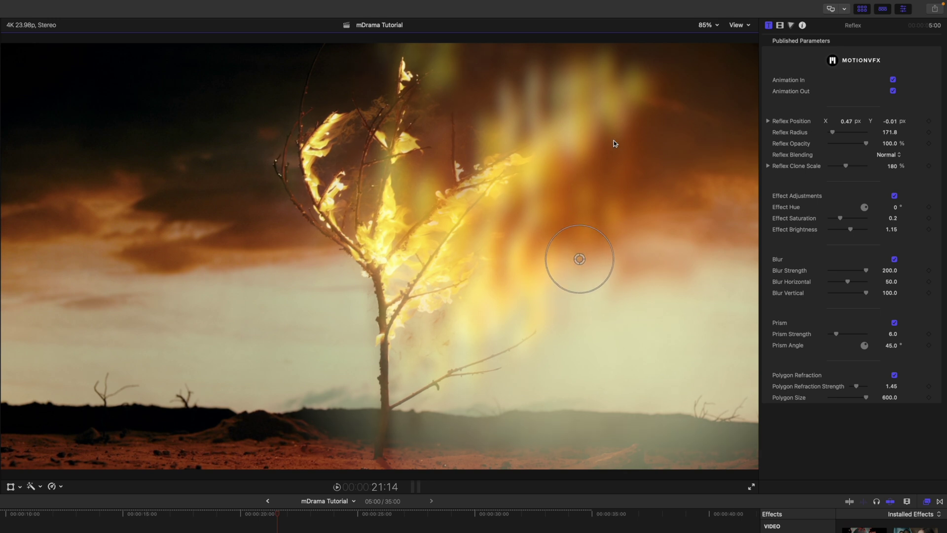
left_click_drag(600, 232, 611, 234)
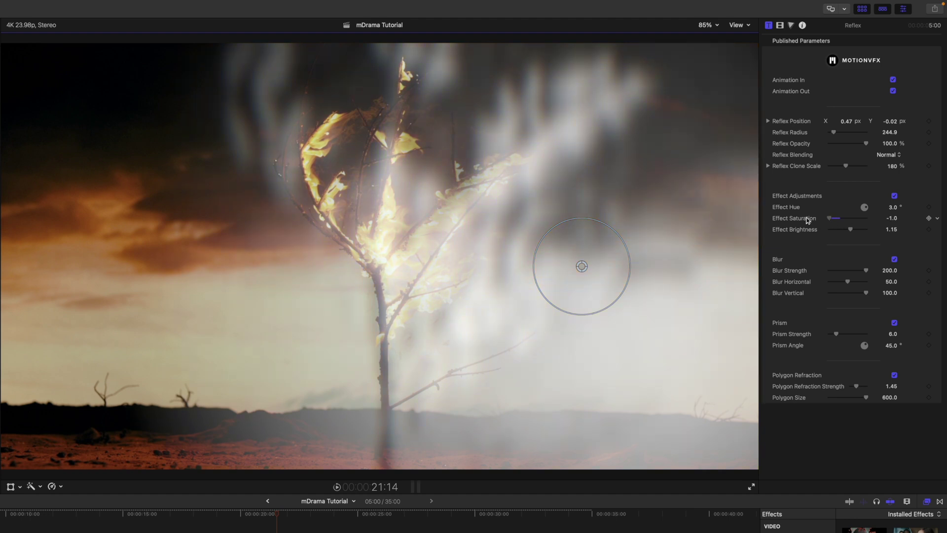
left_click_drag(582, 267, 621, 256)
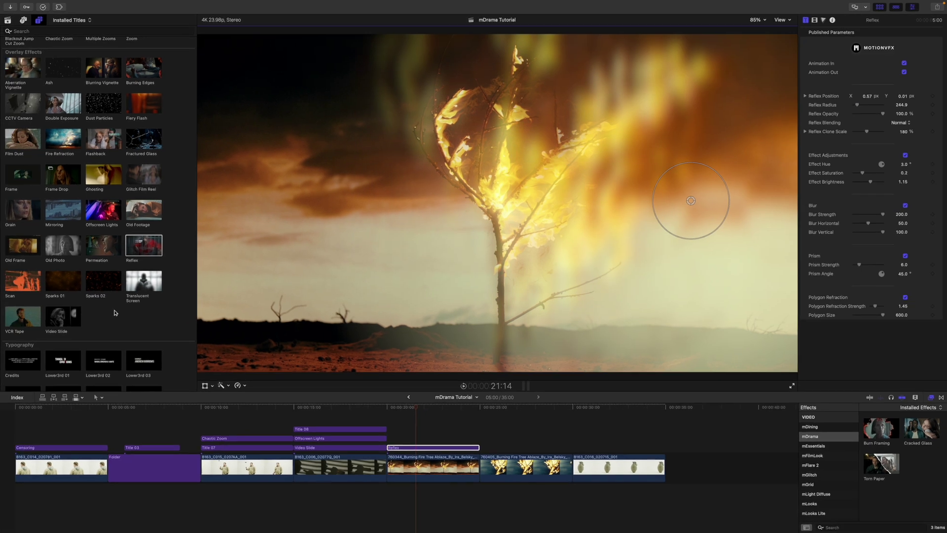
Add the Sparks 01 overlay above the Reflex overlay, spanning the first burning tree clip.
left_click_drag(57, 286, 191, 354)
left_click_drag(310, 404, 415, 417)
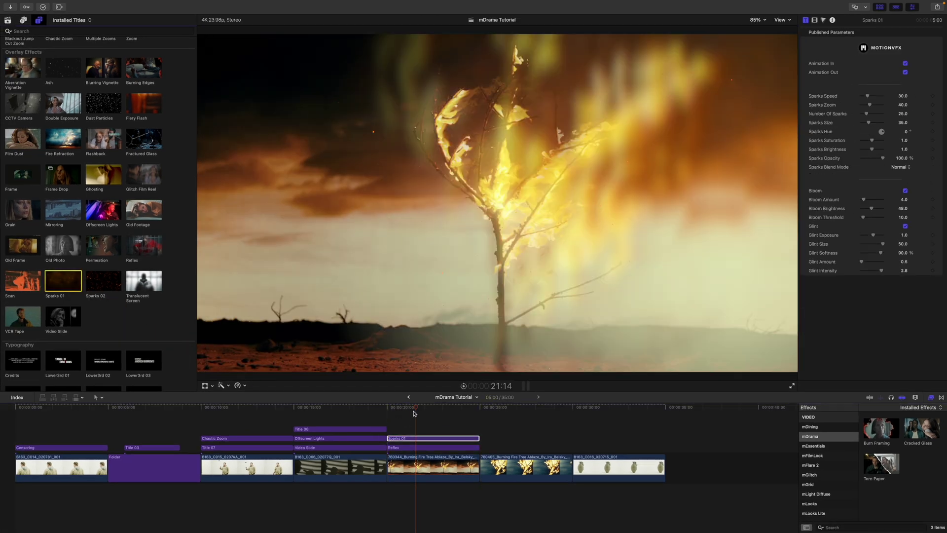
Play back the sparks and set their hue to 11°, size to about 44.07 and number to about 42.91.
left_click(392, 408)
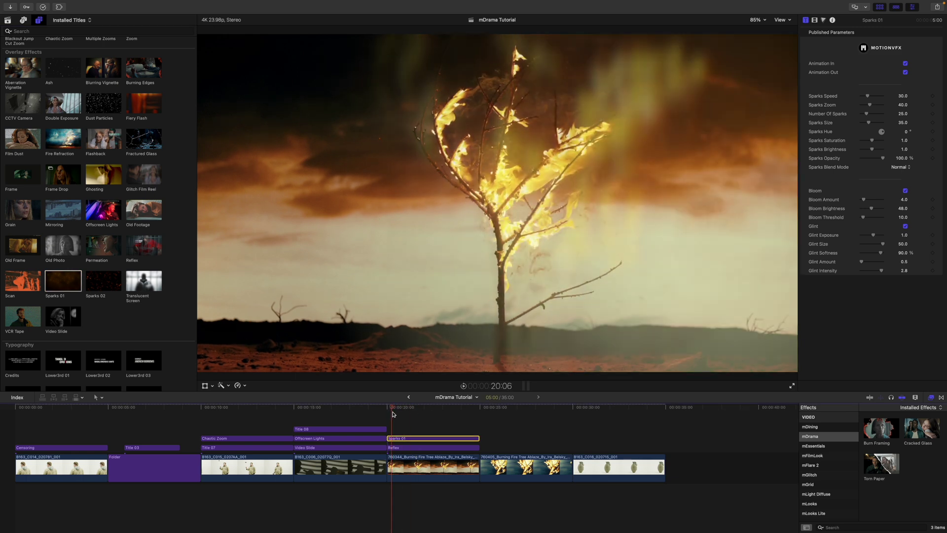
key("space")
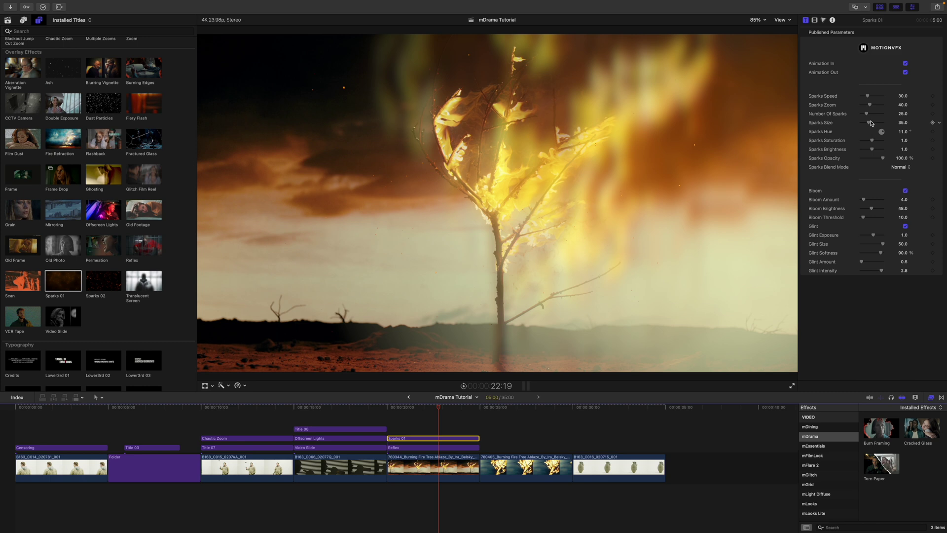
mouse_move(870, 124)
left_mouse_down()
mouse_move(885, 117)
mouse_move(873, 115)
left_mouse_up()
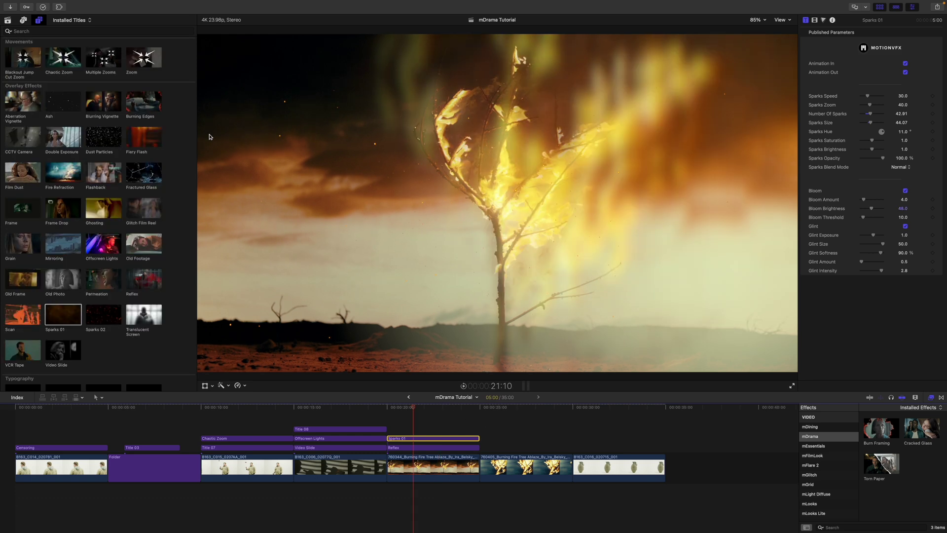
Add the Burning Edges overlay above Sparks 01 on the first burning tree clip, and lower the Sparks 01 size to about 40.6.
mouse_move(144, 106)
left_mouse_down()
mouse_move(401, 416)
mouse_move(390, 422)
left_mouse_up()
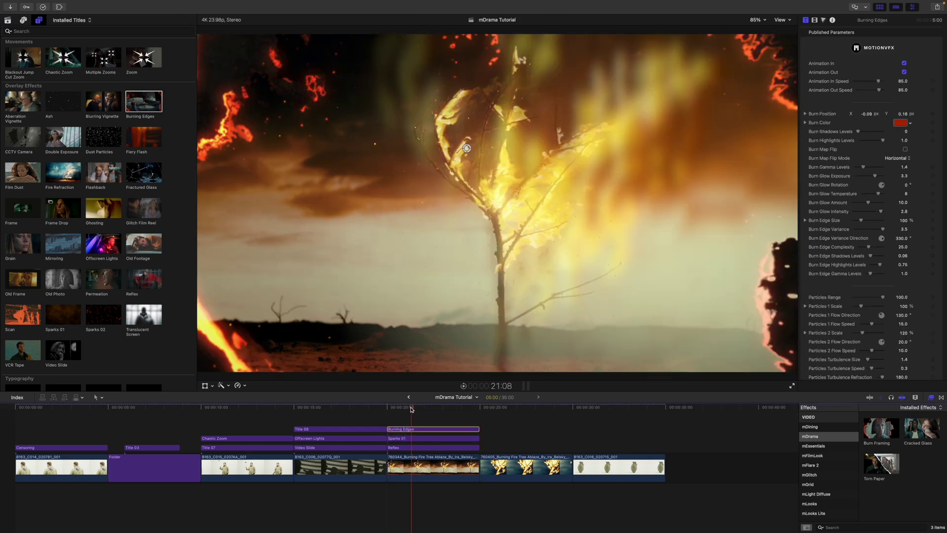
left_click(390, 410)
key("space")
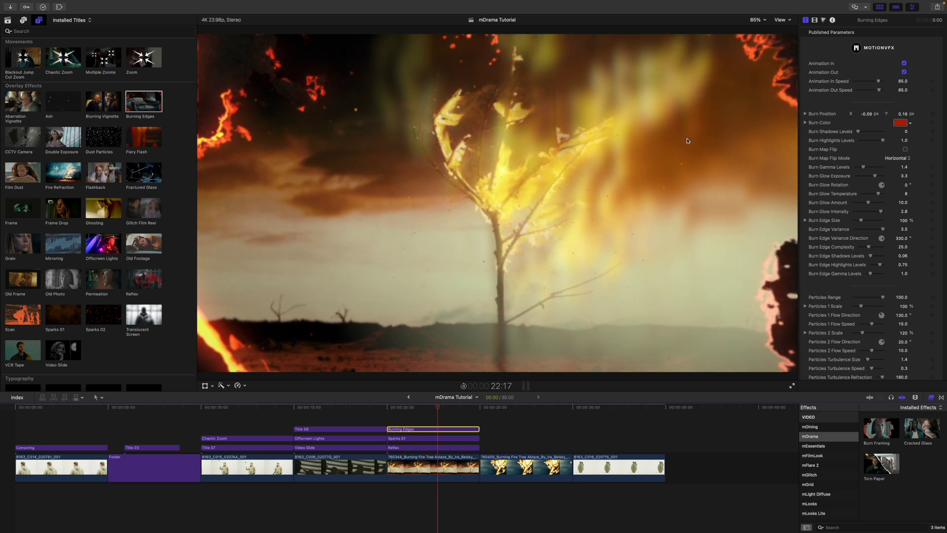
left_click(446, 438)
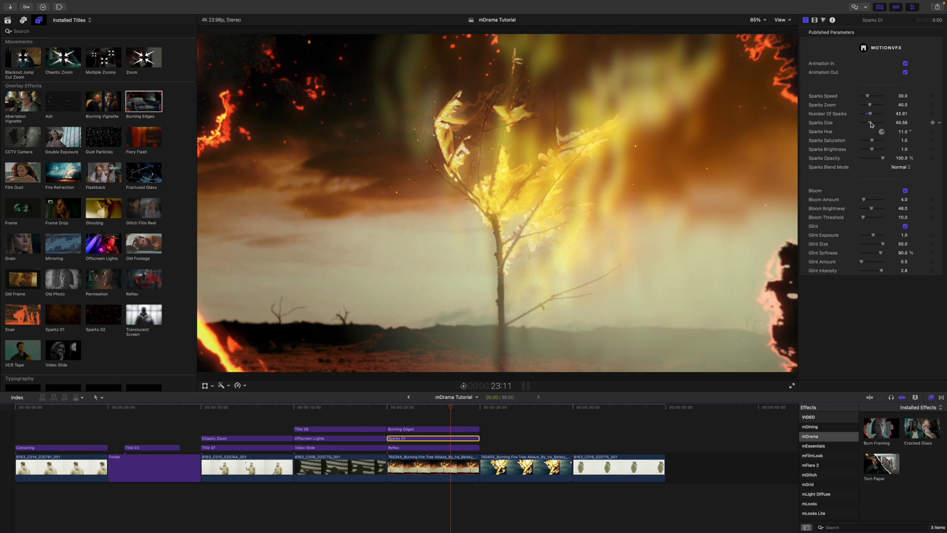
left_click_drag(872, 124, 865, 116)
Move the Burning Edges burn position to about X -0.65, Y 0.09 and play the clip back from 20:00.
left_click(459, 429)
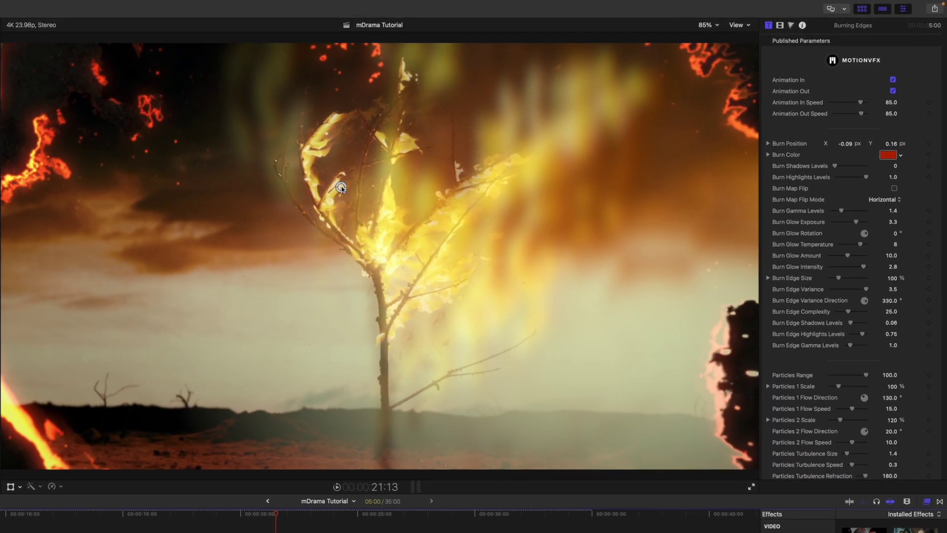
mouse_move(340, 187)
left_mouse_down()
mouse_move(487, 256)
mouse_move(536, 309)
mouse_move(446, 326)
mouse_move(271, 323)
mouse_move(219, 195)
mouse_move(328, 165)
mouse_move(632, 236)
mouse_move(73, 212)
mouse_move(88, 203)
mouse_move(217, 220)
mouse_move(102, 221)
left_mouse_up()
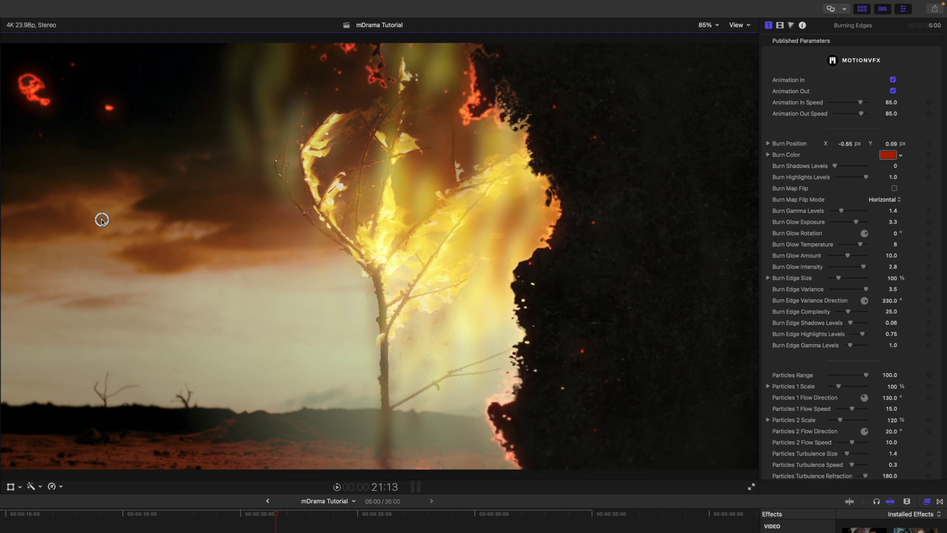
left_click_drag(276, 514, 241, 517)
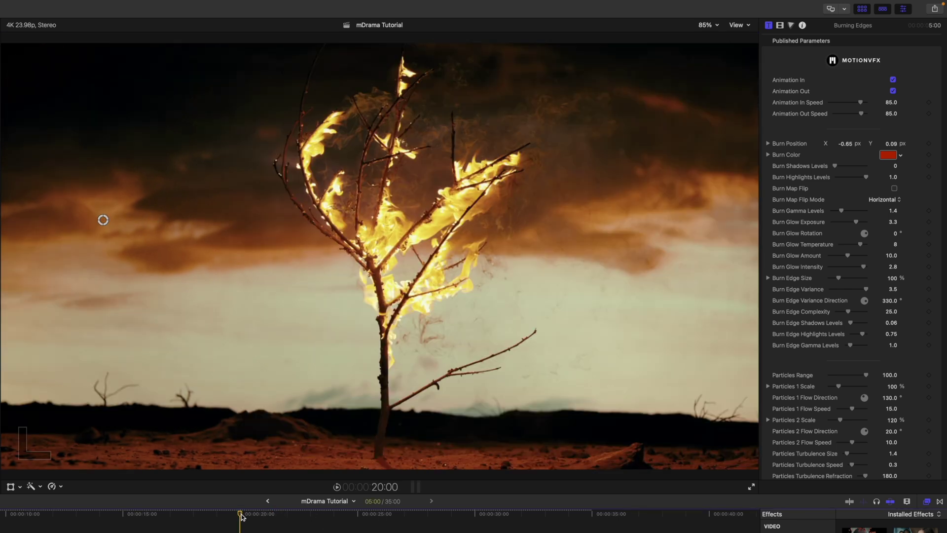
key("space")
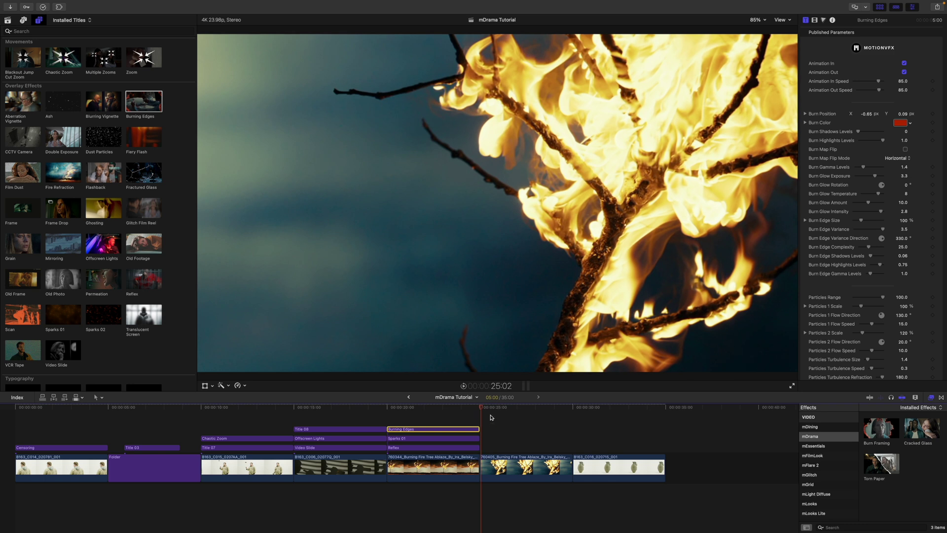
Fine-tune the Burning Edges burn position to about X -0.63, Y 0.09 while viewing the frame at 22:07.
left_click_drag(483, 407, 430, 407)
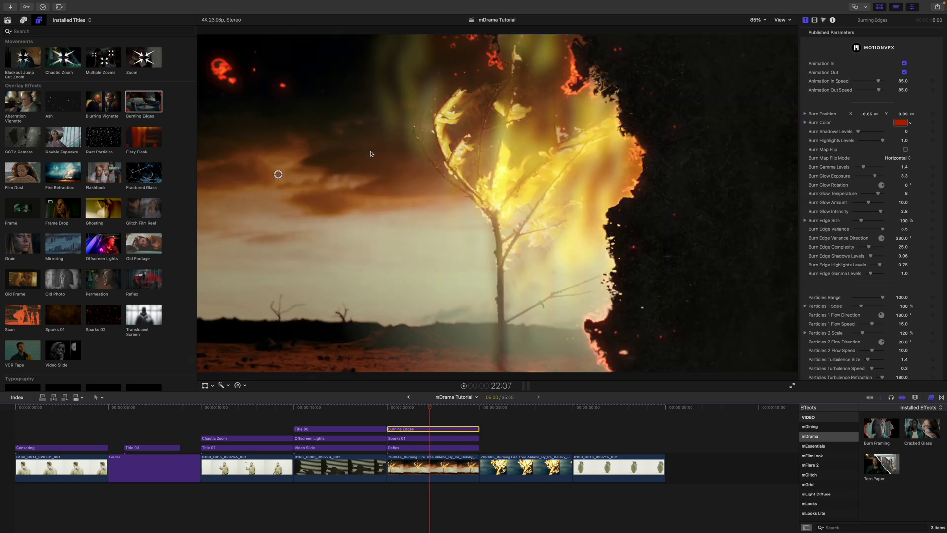
mouse_move(278, 176)
left_mouse_down()
mouse_move(340, 188)
mouse_move(302, 169)
left_mouse_up()
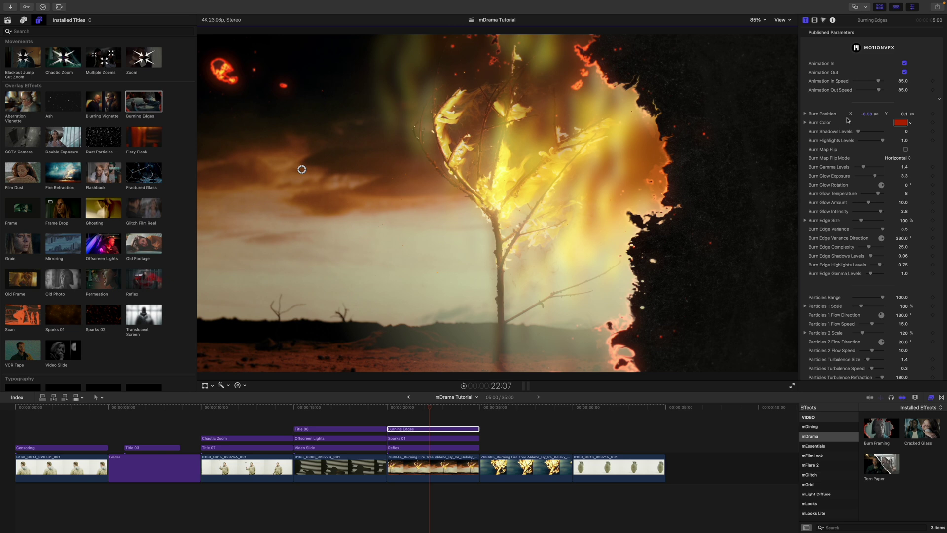
scroll(843, 167, "down", 5)
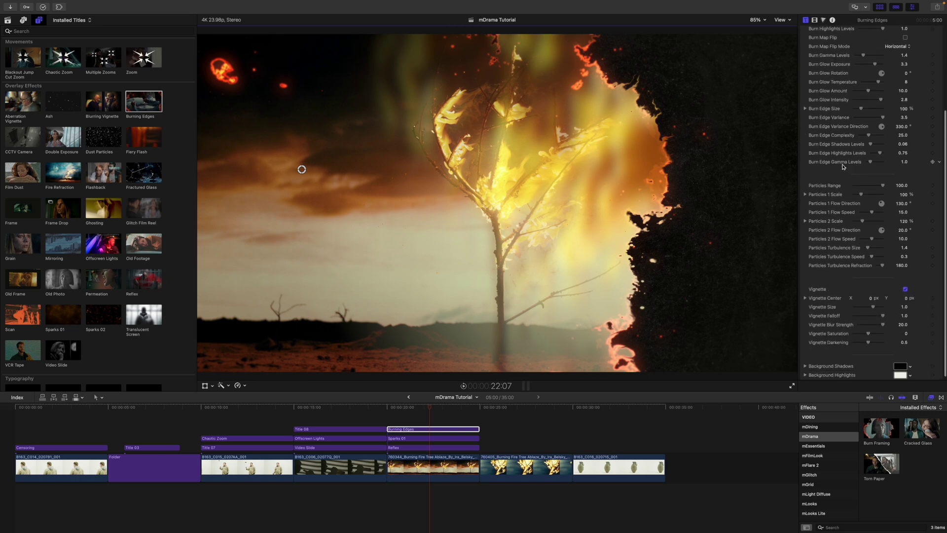
scroll(843, 167, "up", 5)
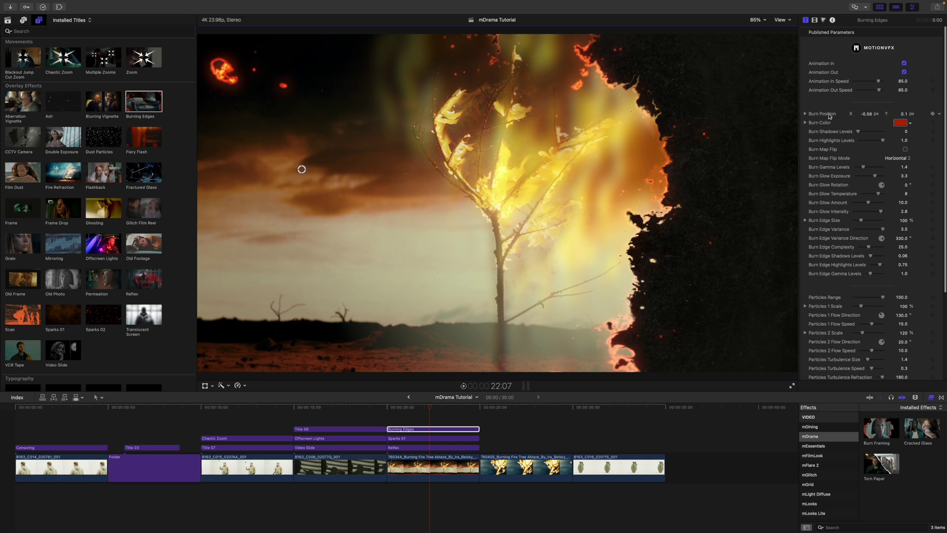
mouse_move(301, 169)
left_mouse_down()
mouse_move(393, 165)
mouse_move(267, 173)
mouse_move(285, 171)
left_mouse_up()
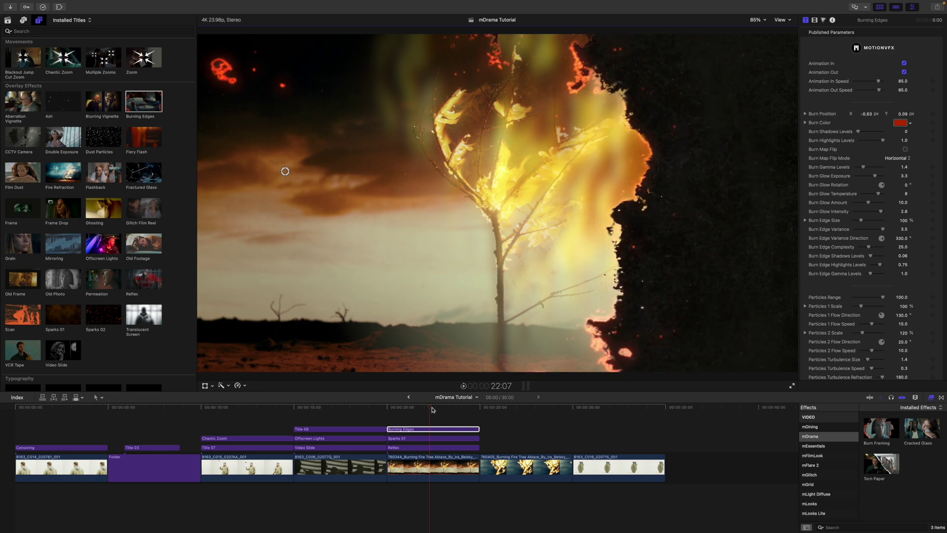
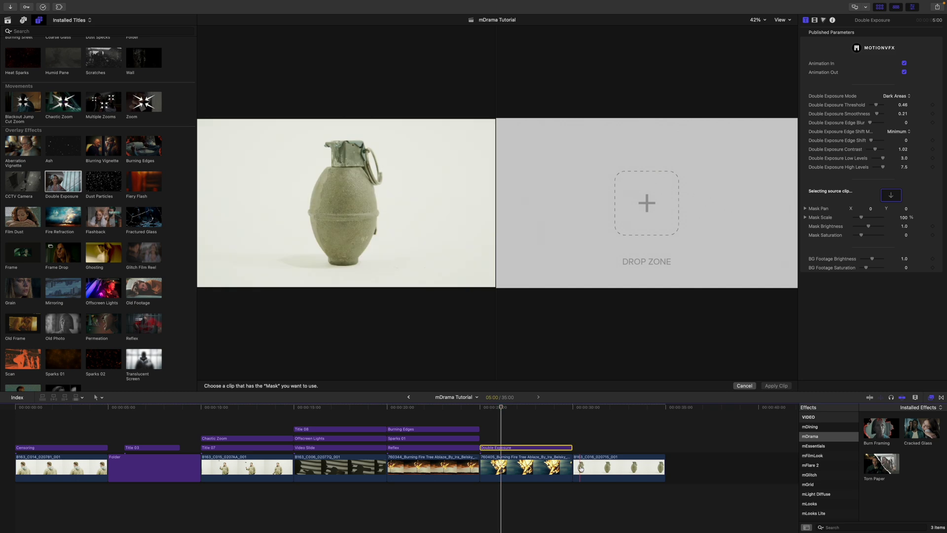
Apply the grenade clip B163_C016_020715_001 as the Double Exposure mask and set the Double Exposure mode to Light Areas.
left_click(578, 468)
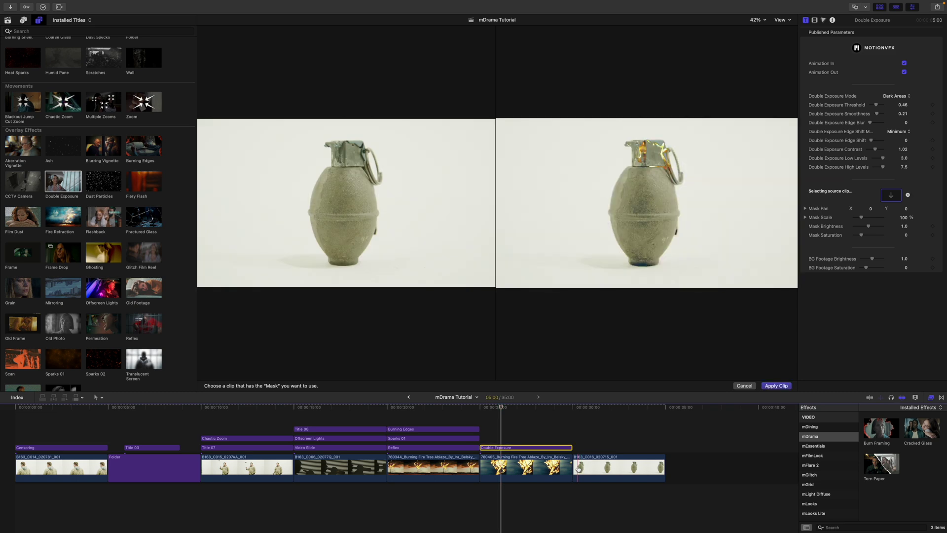
left_click(777, 385)
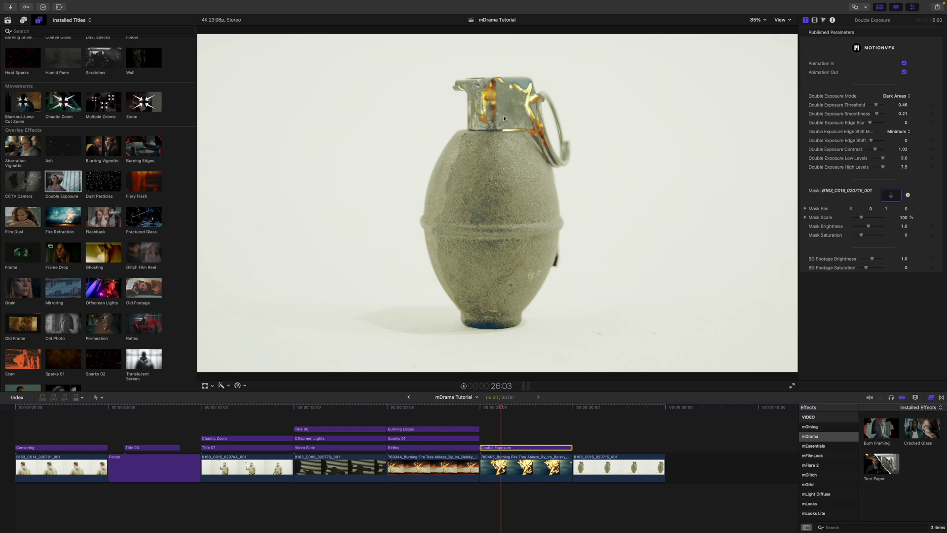
left_click(905, 97)
left_click(902, 107)
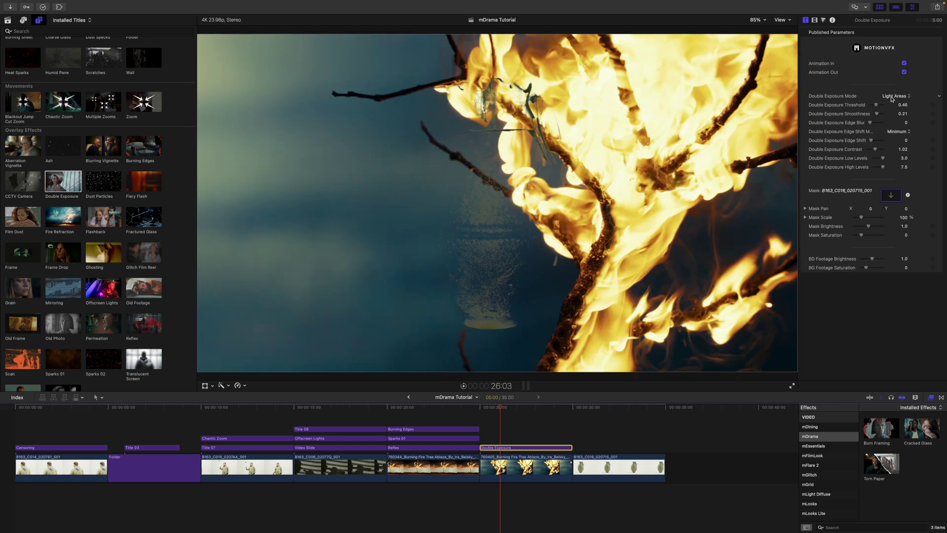
Set Double Exposure to Dark Areas with threshold 0.63, smoothness 0.22, edge blur 36 and contrast 1.05.
left_click_drag(877, 105, 859, 131)
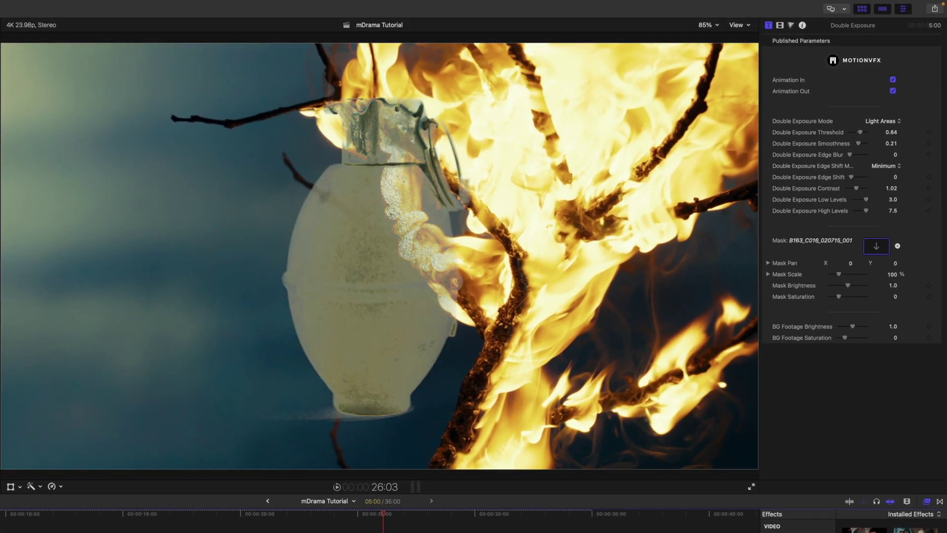
left_click(885, 121)
left_click(887, 111)
left_click_drag(860, 132, 862, 135)
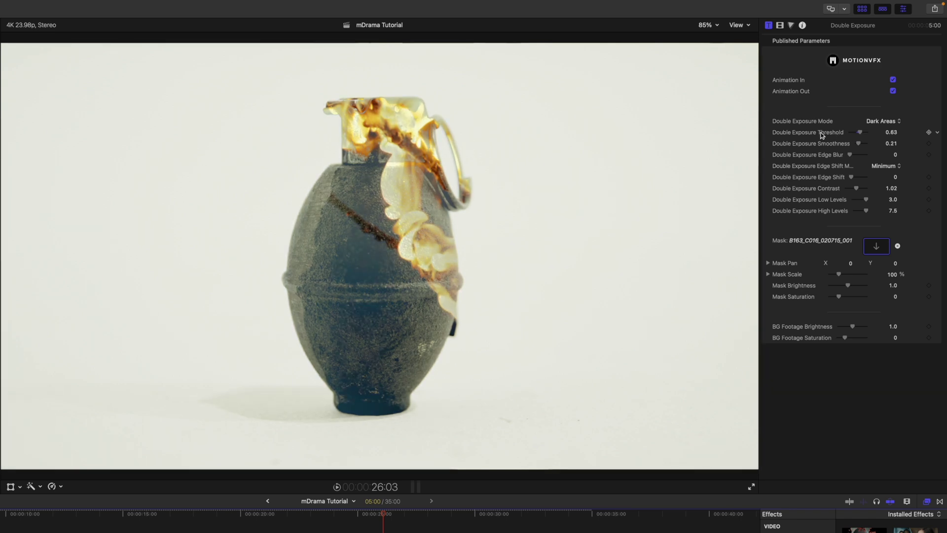
left_click_drag(858, 144, 853, 179)
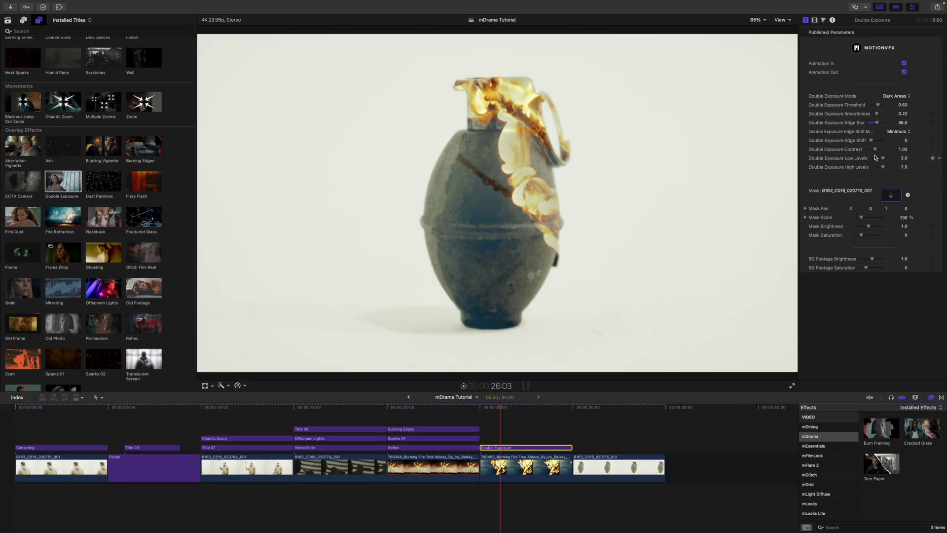
left_click_drag(877, 151, 879, 151)
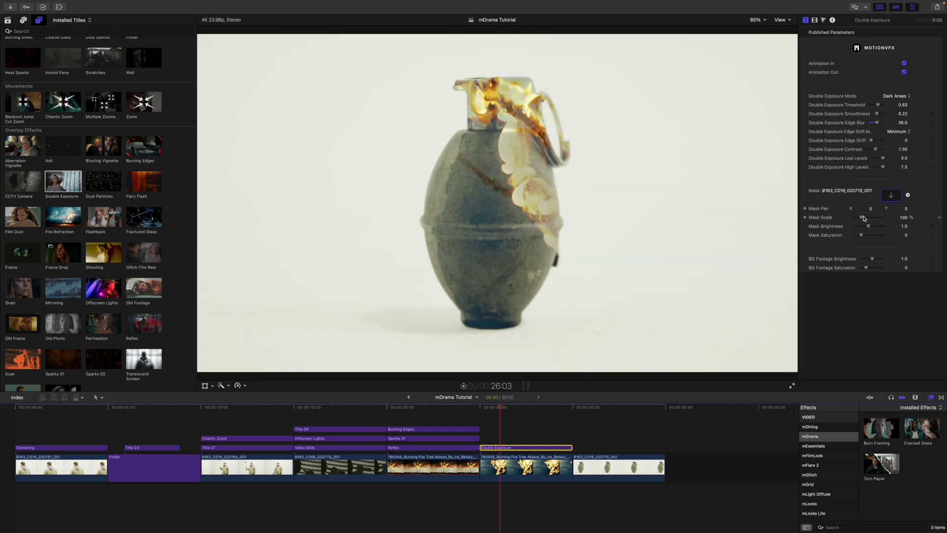
Try enlarging the Double Exposure mask to 125% and panning it slightly along X, and undo both changes.
left_click_drag(863, 217, 863, 217)
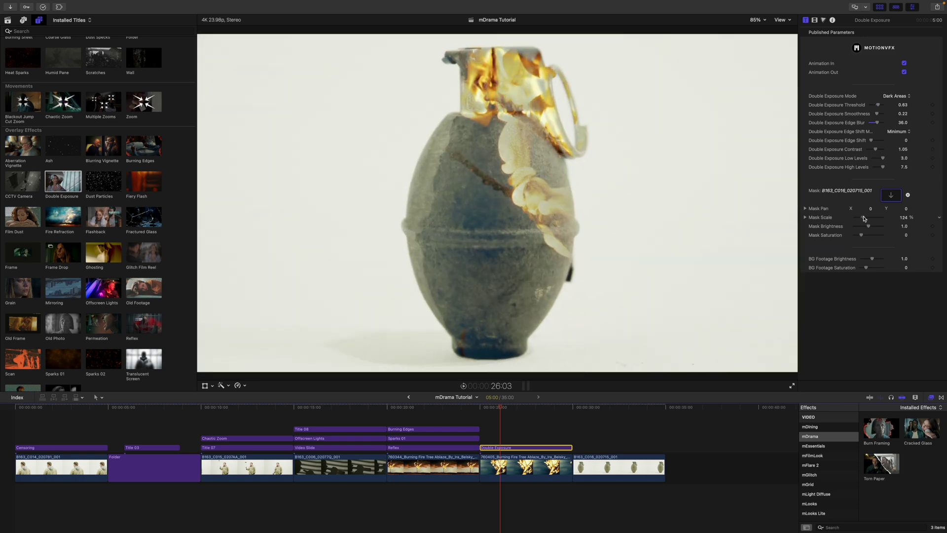
left_click_drag(872, 210, 871, 210)
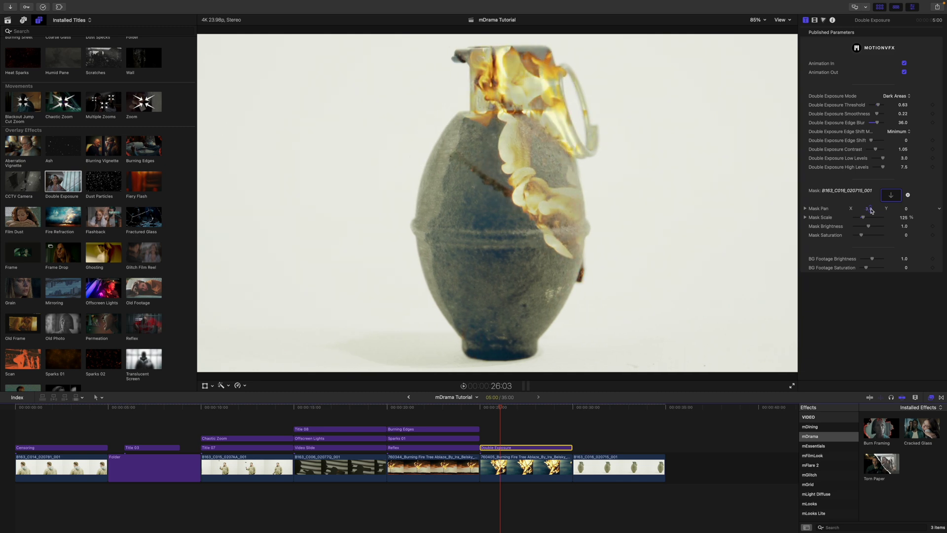
key("ctrl+z")
key("ctrl+z")
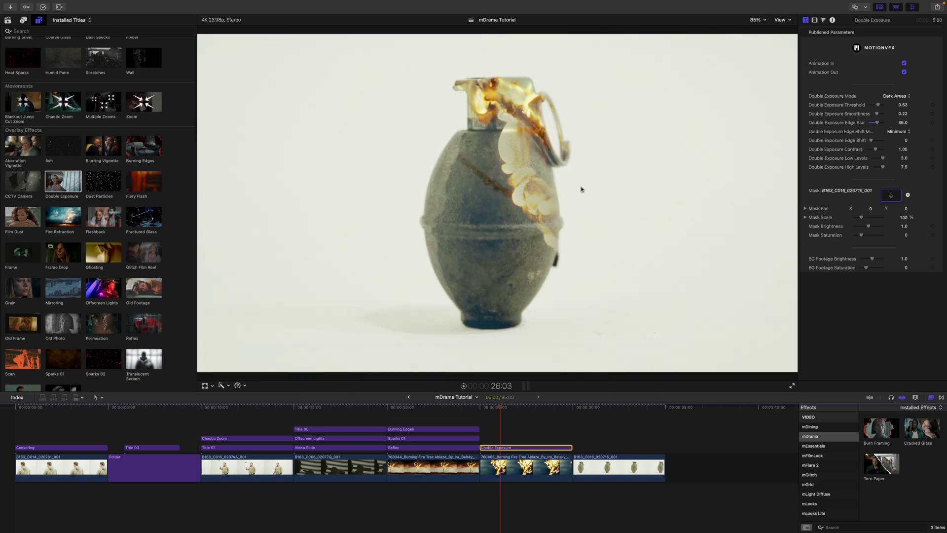
Transform the second burning tree clip to about position X -361.4, Y 166 so the flames shift within the grenade.
left_click(505, 466)
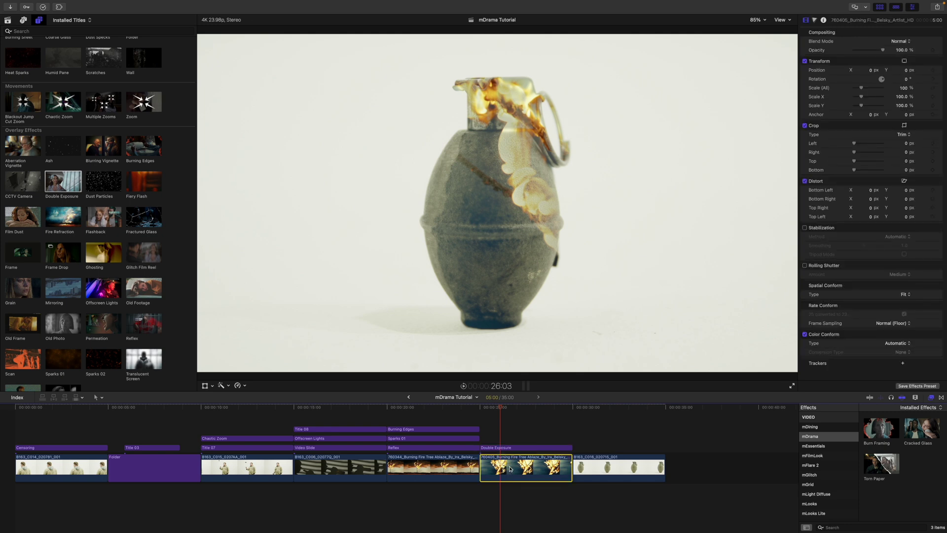
left_click(205, 387)
left_click_drag(499, 203, 440, 176)
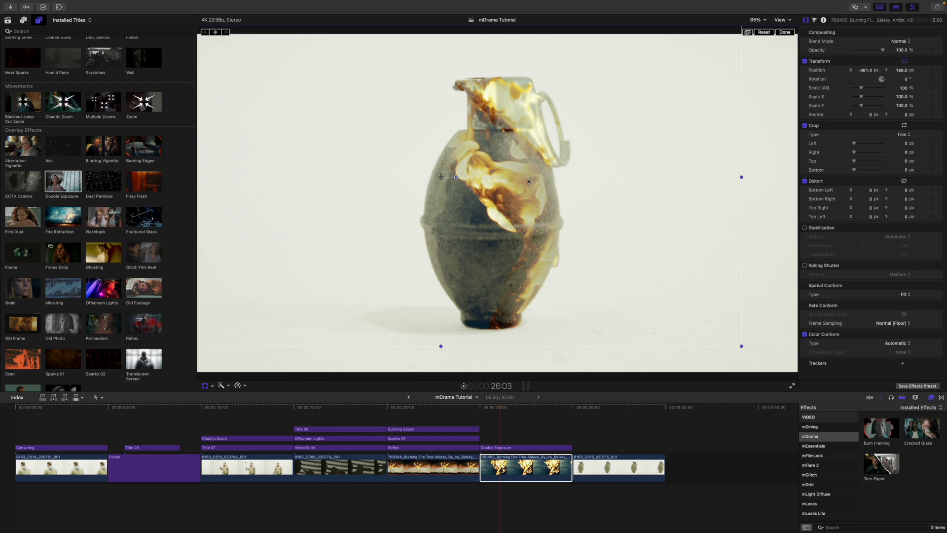
left_click(783, 33)
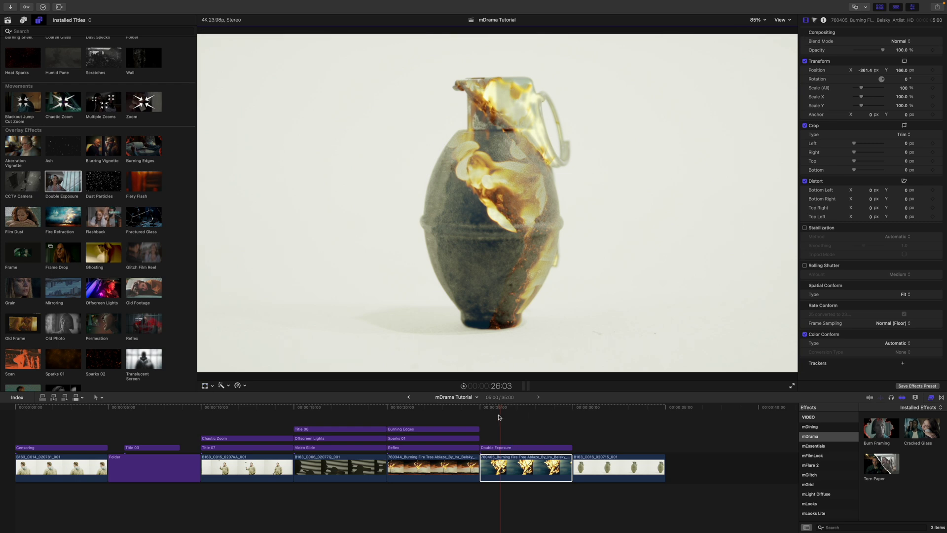
Turn off Animation In and Animation Out for the Double Exposure overlay and play back the burning grenade shot.
left_click(499, 449)
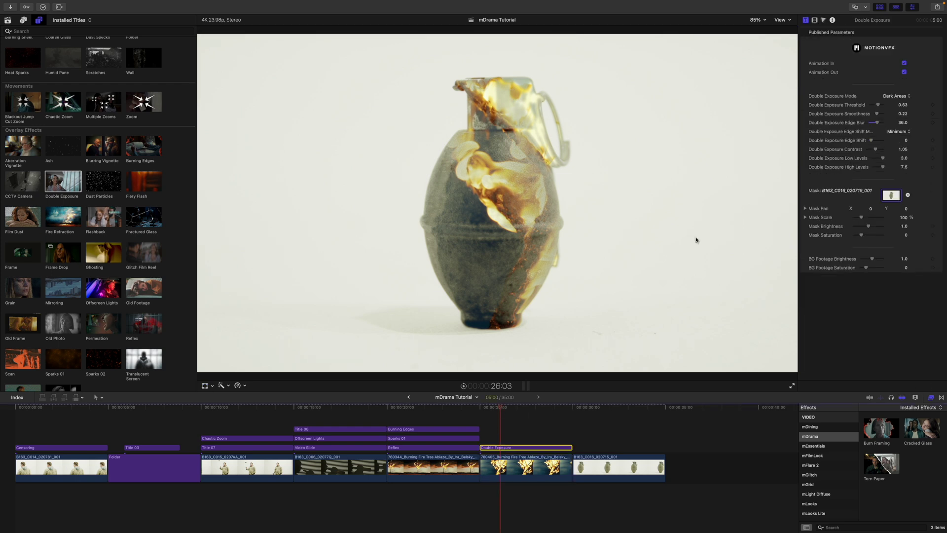
left_click(904, 63)
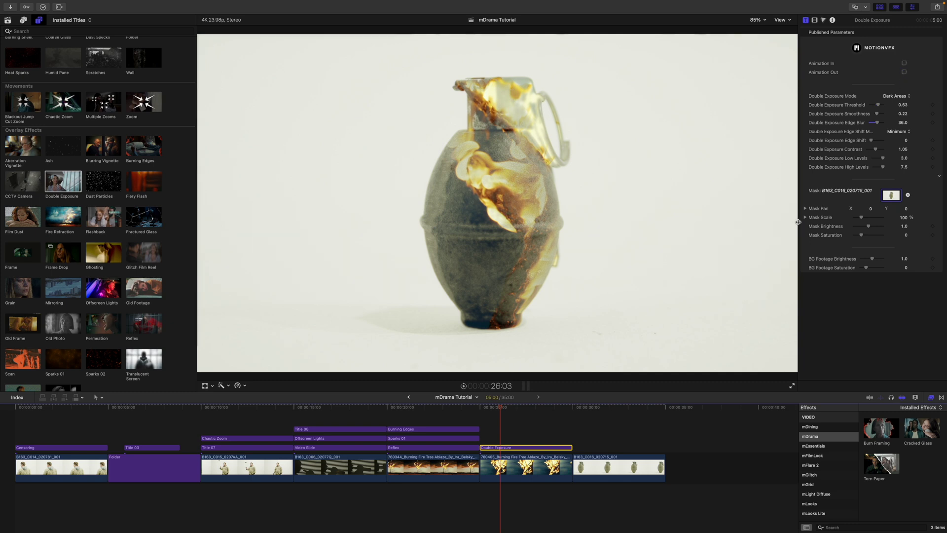
left_click_drag(501, 407, 485, 408)
key("space")
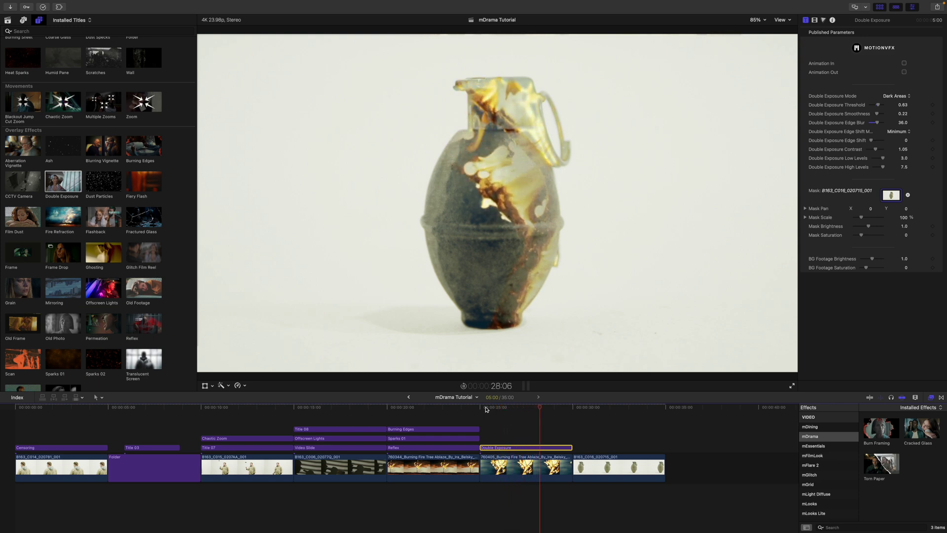
left_click_drag(542, 410, 526, 413)
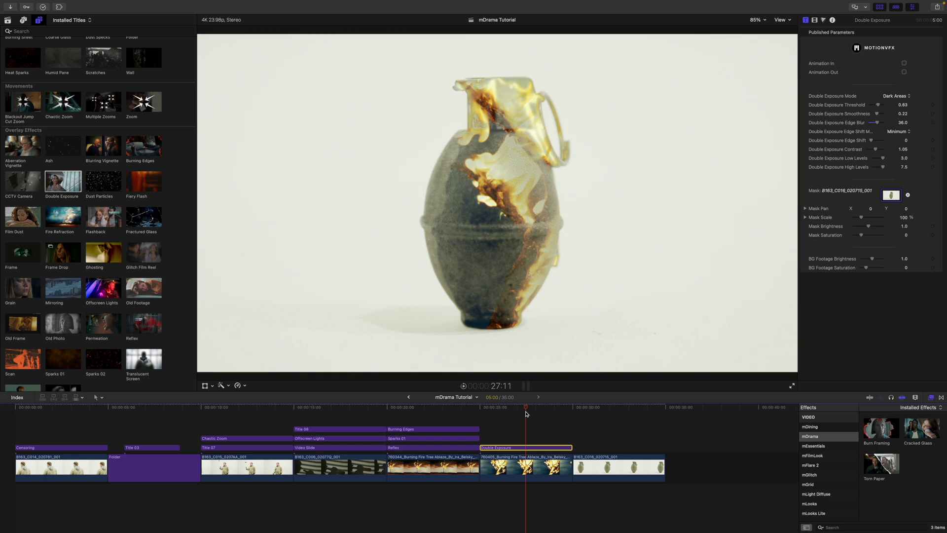
key("space")
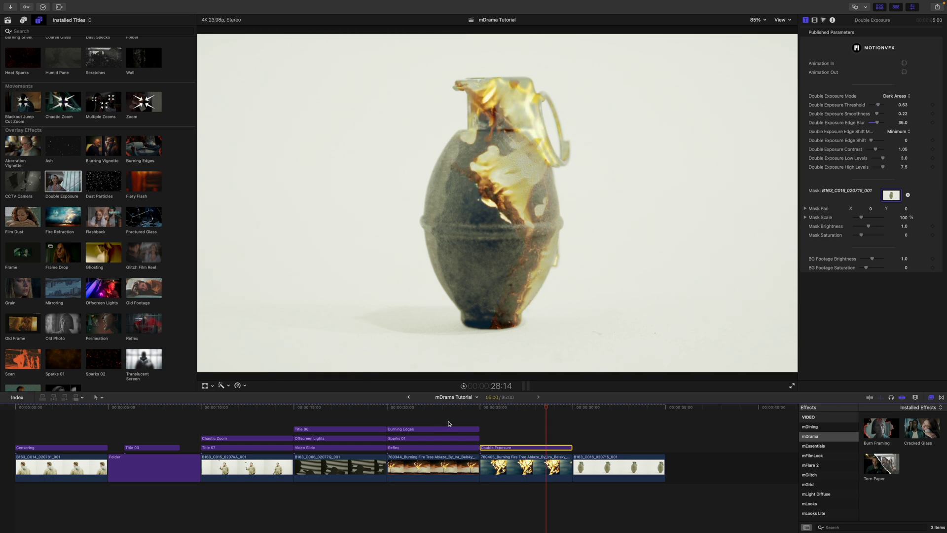
Delete the Burning Edges, Sparks 01, Reflex and Double Exposure overlays, and reset the second burning tree clip's transform.
left_click_drag(441, 417, 493, 448)
key("Delete")
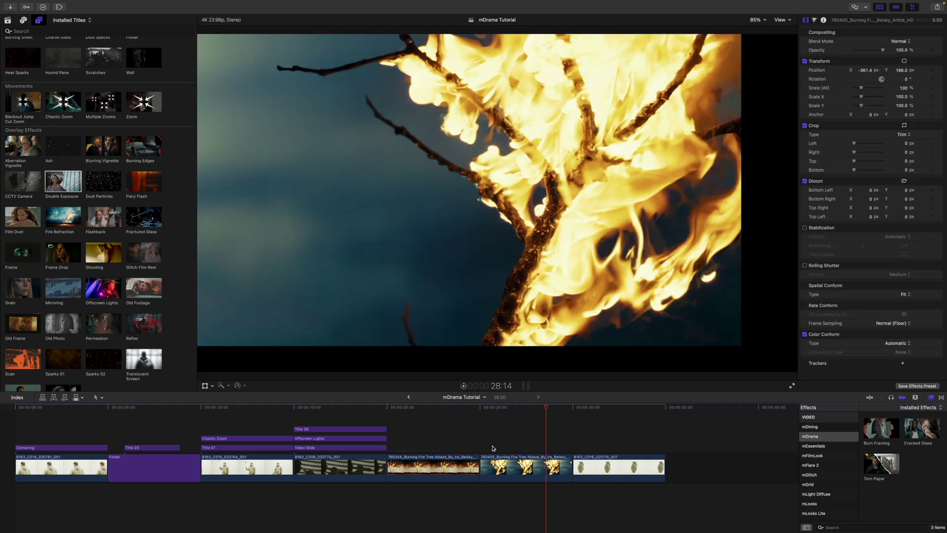
left_click(504, 473)
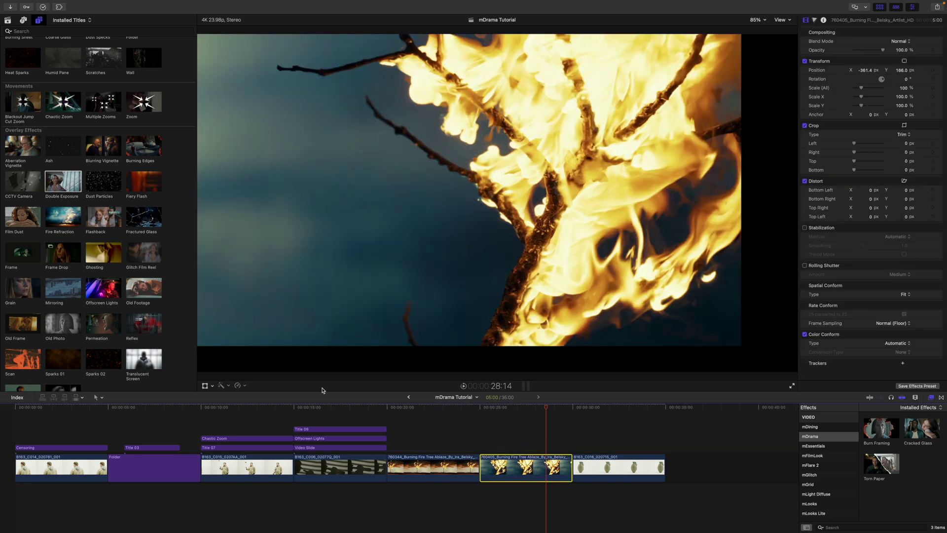
left_click(205, 386)
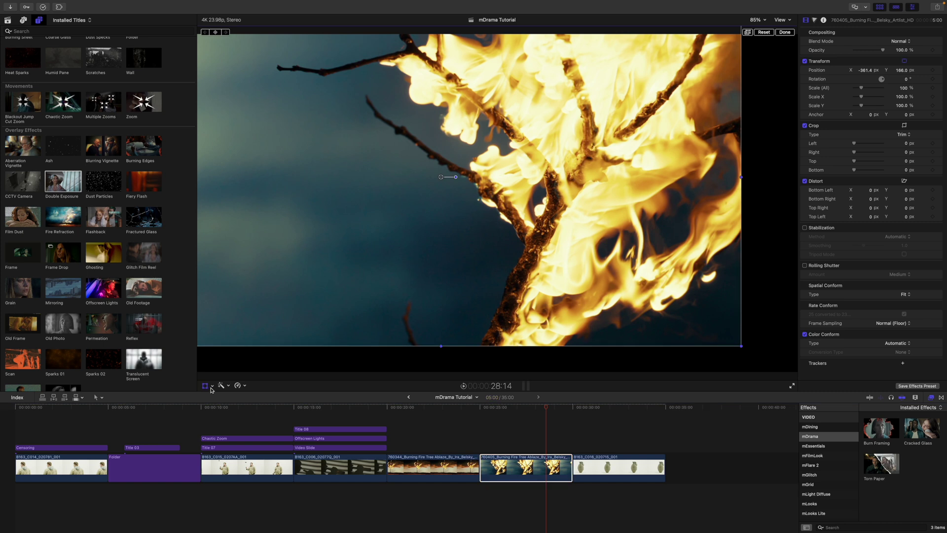
left_click(764, 32)
left_click(785, 32)
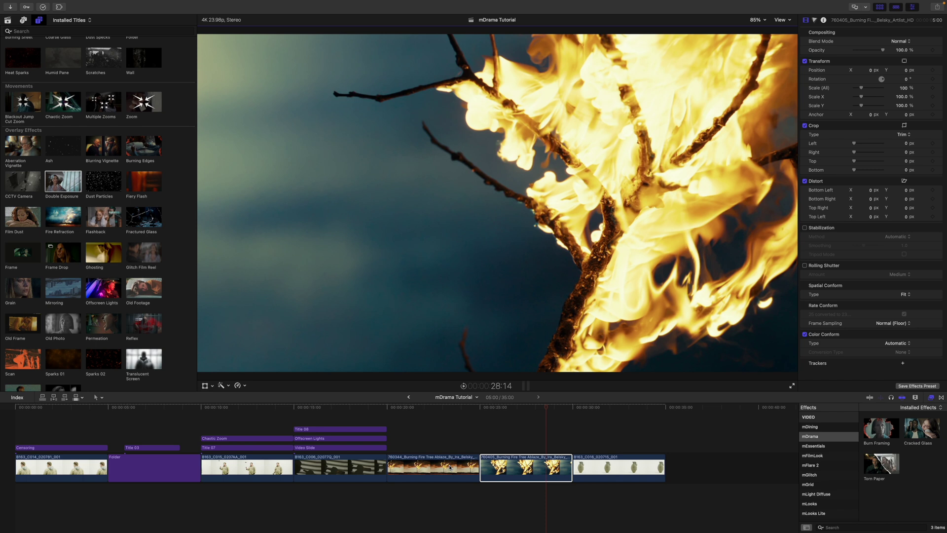
Stack the first burning tree clip above the second one and apply the Burn Framing effect to it.
left_click_drag(449, 467, 438, 427)
left_click(425, 428)
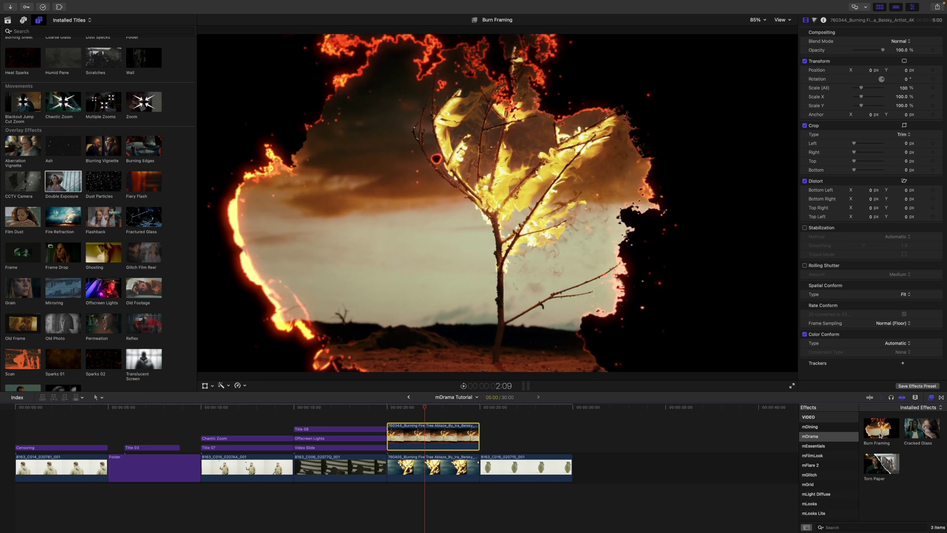
left_click_drag(880, 435, 439, 441)
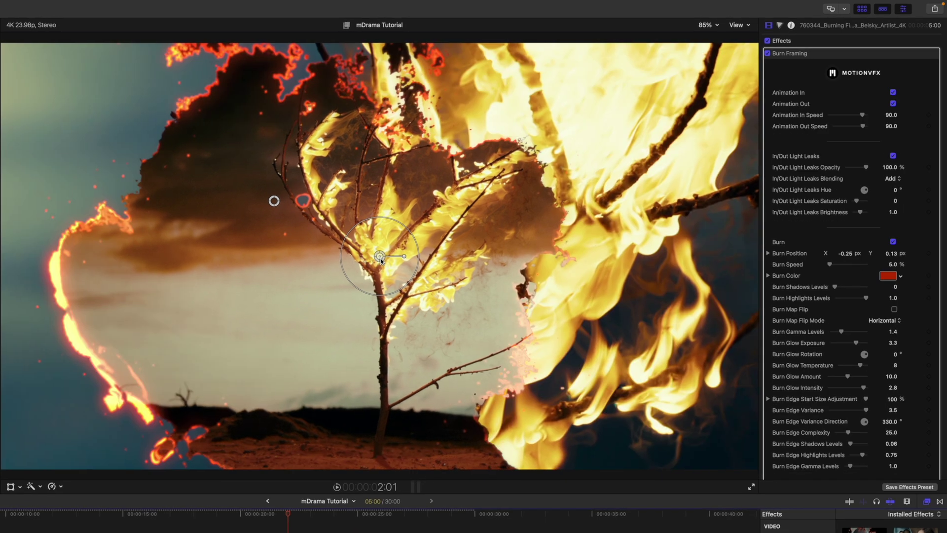
Shift the Burn Framing background toward the frame's lower left and set the burn position to about X -0.64, Y 0.15.
left_click_drag(380, 260, 338, 285)
mouse_move(274, 201)
left_mouse_down()
mouse_move(416, 177)
mouse_move(304, 152)
mouse_move(292, 171)
mouse_move(297, 194)
left_mouse_up()
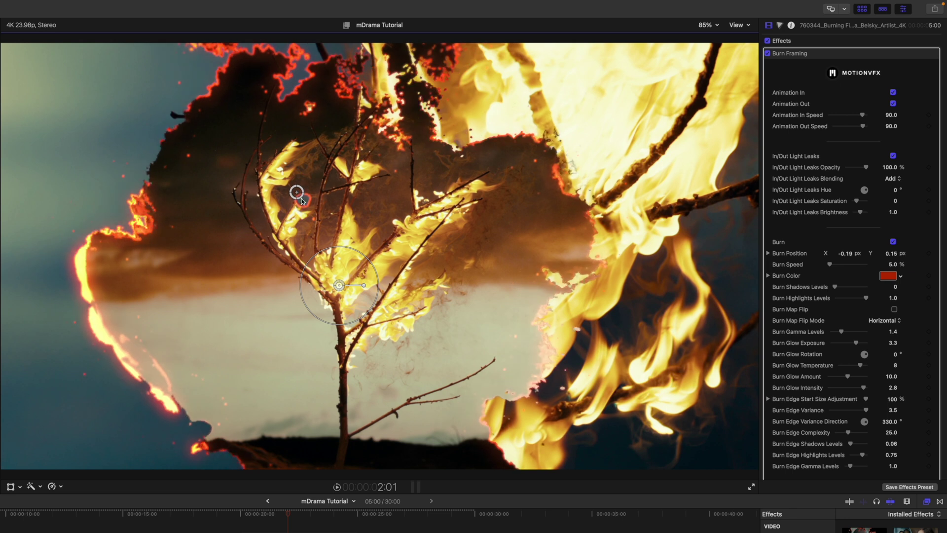
left_click_drag(296, 193, 108, 191)
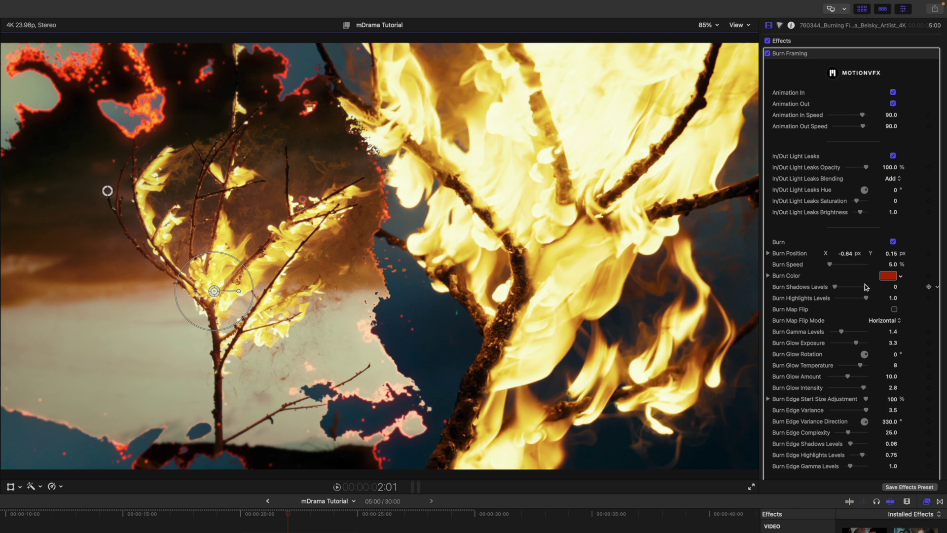
Change the Burn Color to a pale yellow darkened to olive, and scrub forward through the burn framed shot.
left_click(888, 277)
left_click(765, 213)
left_click(598, 245)
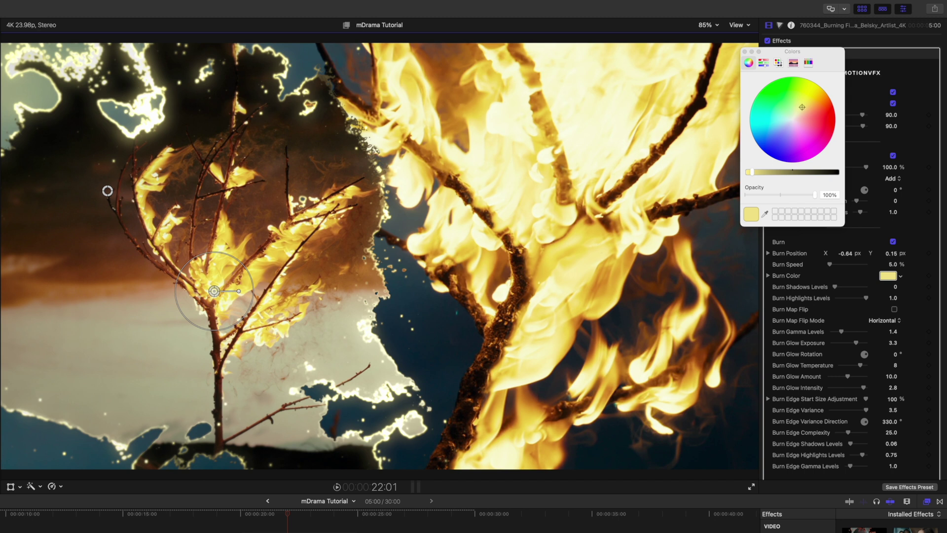
left_click_drag(754, 174, 790, 175)
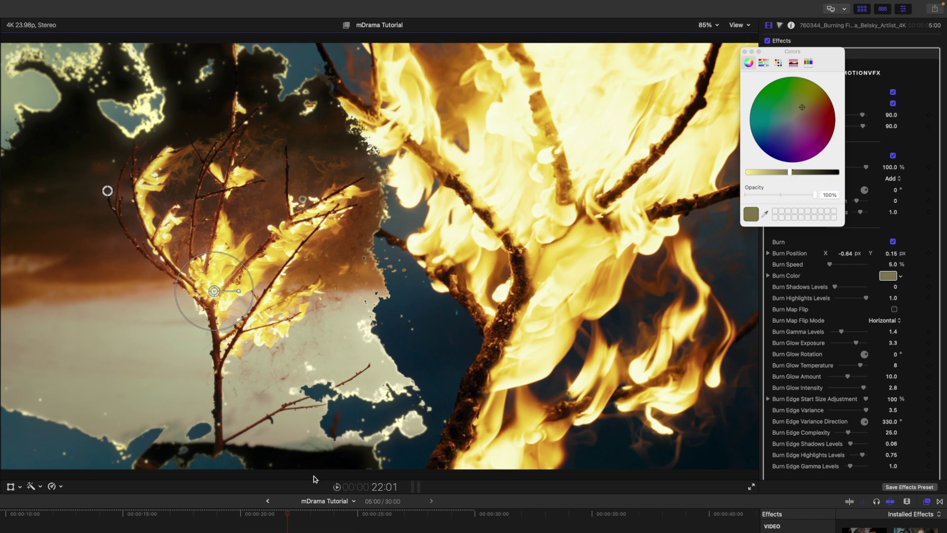
left_click_drag(289, 515, 327, 514)
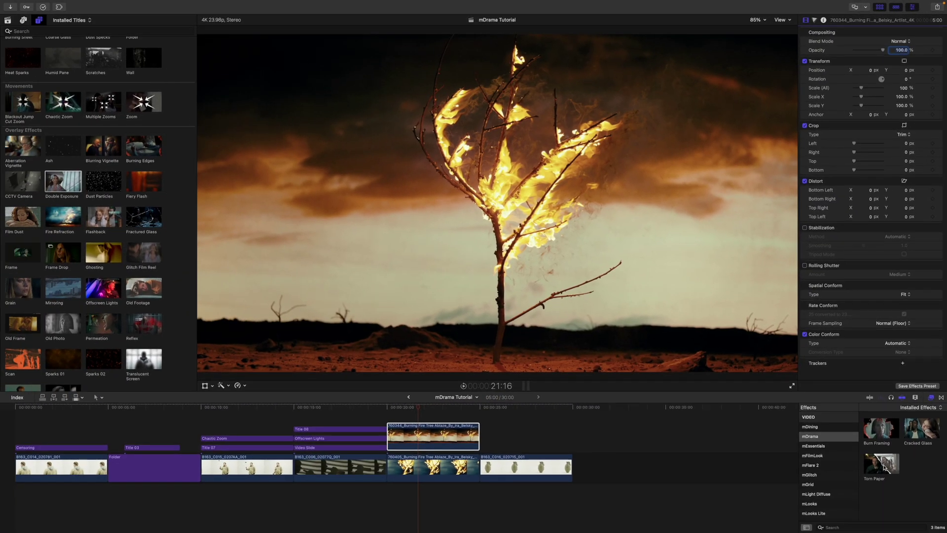
Apply Torn Paper to the stacked clip, with background position about X -0.52, Y -0.03 and tear position about X -0.03, Y 0.05.
left_click_drag(917, 481, 360, 488)
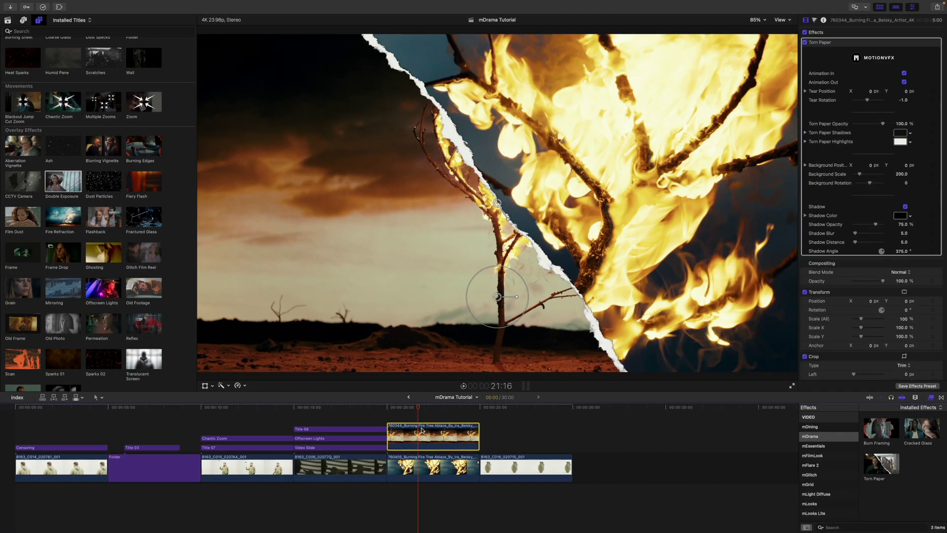
left_click_drag(497, 297, 321, 306)
mouse_move(497, 203)
left_mouse_down()
mouse_move(528, 177)
mouse_move(508, 192)
mouse_move(525, 180)
mouse_move(509, 208)
mouse_move(525, 207)
mouse_move(486, 189)
left_mouse_up()
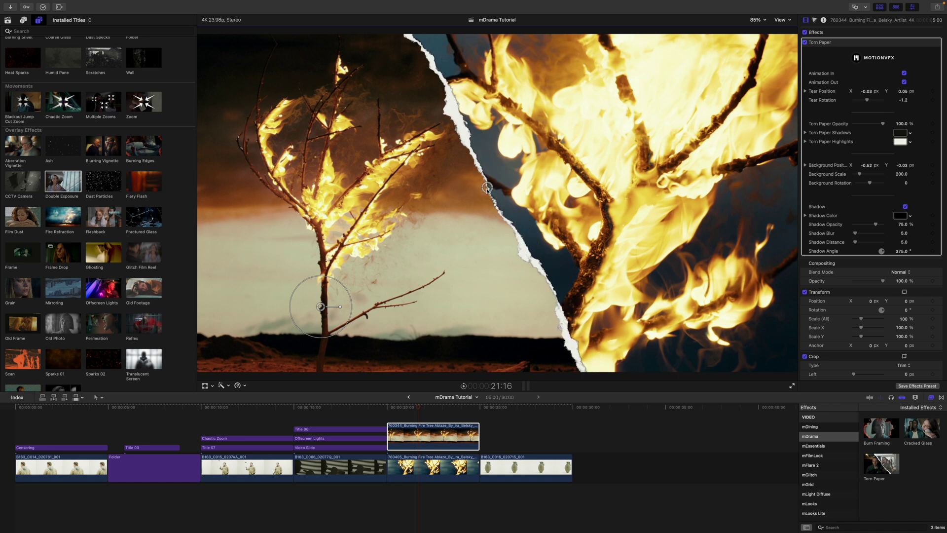
Replace Torn Paper with Cracked Glass, moving its background to about X 0.36, Y 0.02 and the crack to about X 0.12, Y 0.03.
key("Delete")
left_click_drag(920, 429, 422, 440)
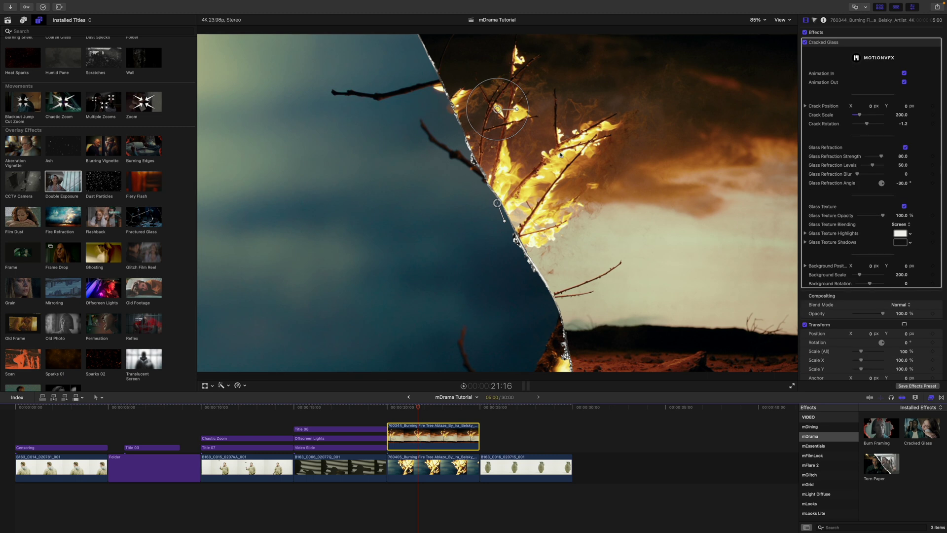
left_click_drag(502, 111, 607, 112)
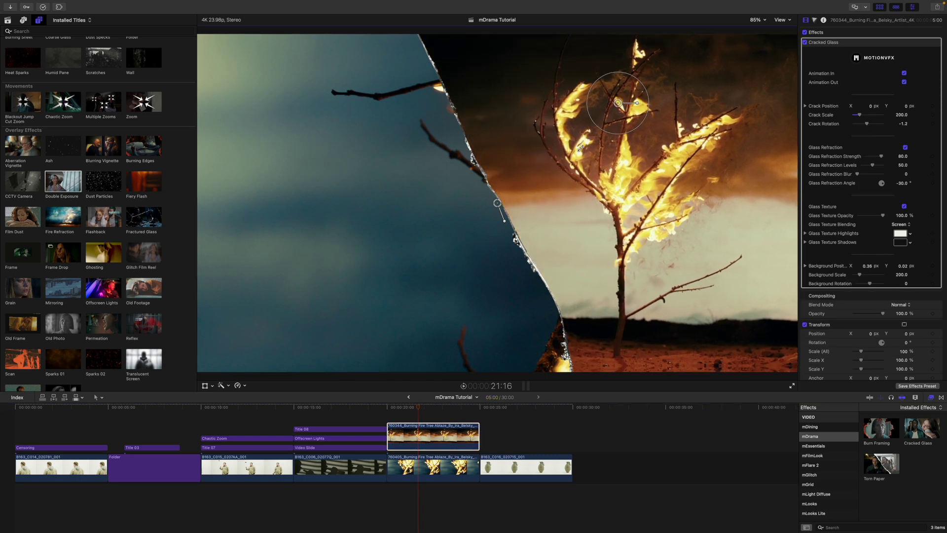
left_click_drag(504, 218, 544, 192)
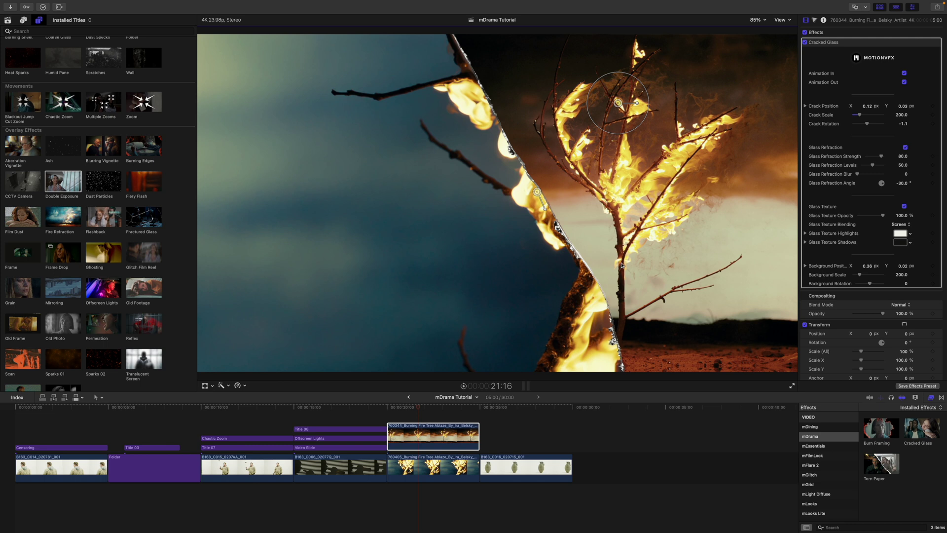
Set the crack to about X -0.02, Y 0.06 with rotation -4.3, and its background to about X -0.37, Y -0.04.
left_click_drag(539, 200, 528, 162)
left_click_drag(622, 105, 374, 124)
left_click_drag(535, 190, 483, 182)
Play back the Cracked Glass shot, remove the effect and return the first burning tree clip to the primary storyline.
left_click_drag(429, 410, 389, 408)
key("space")
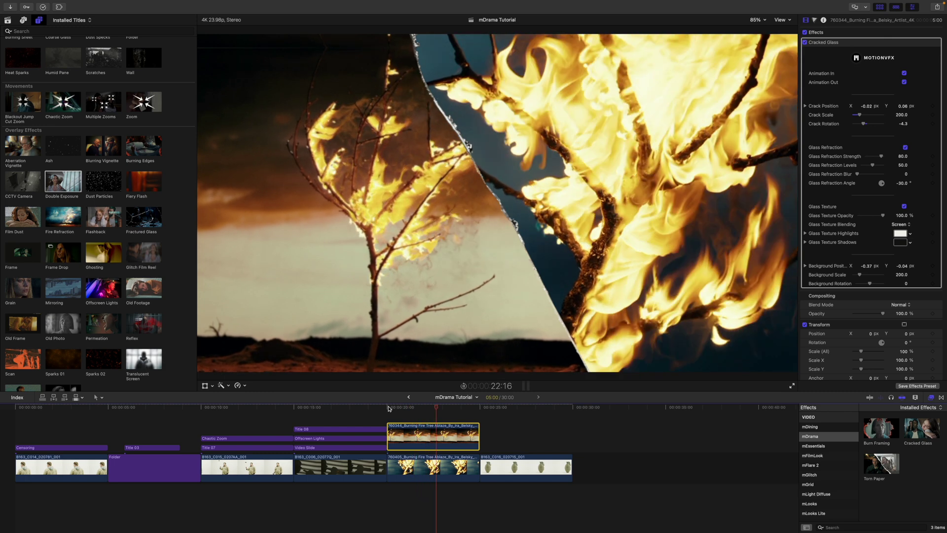
key("space")
key("super+z")
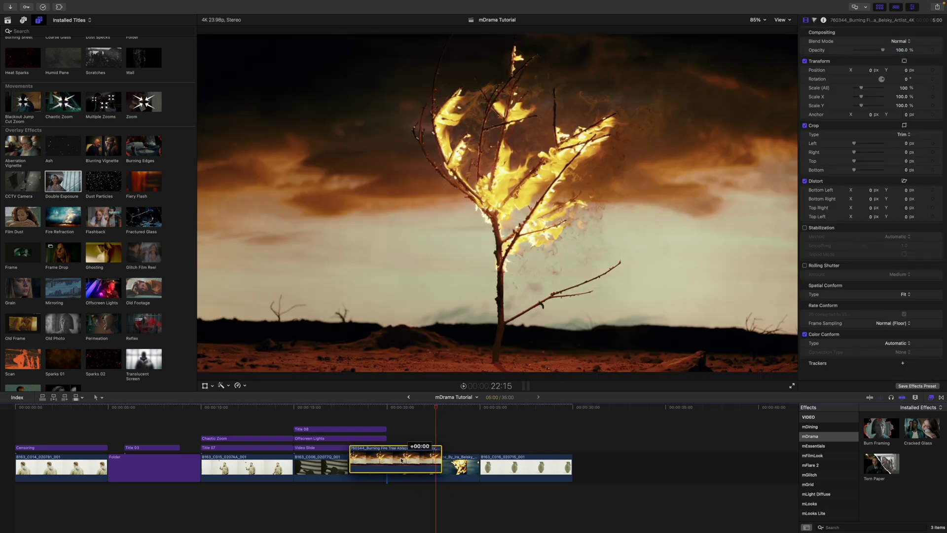
Browse and preview the mDrama transitions, including Cut To Blur, Dark Flash, Darkening, Flame, Photos 01 and Silhouette Shade.
left_click(941, 398)
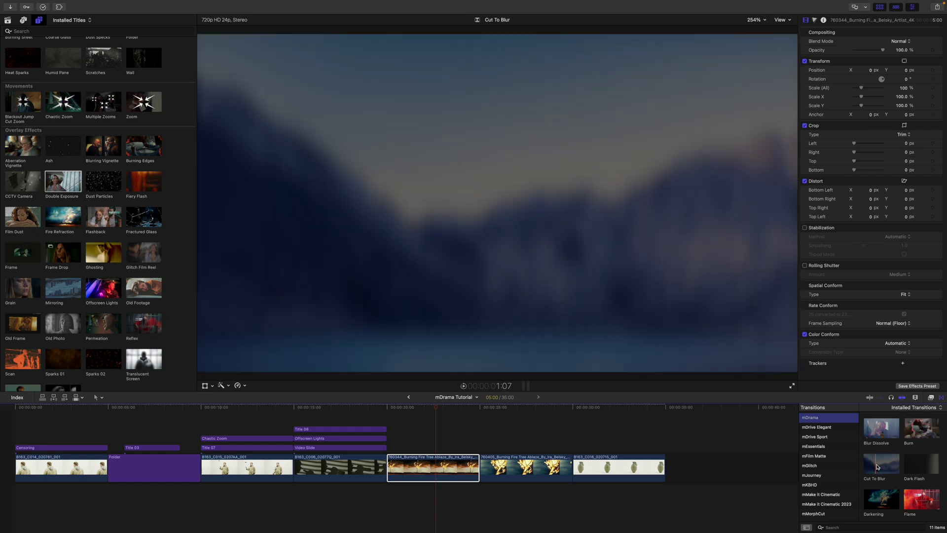
scroll(891, 464, "down", 1)
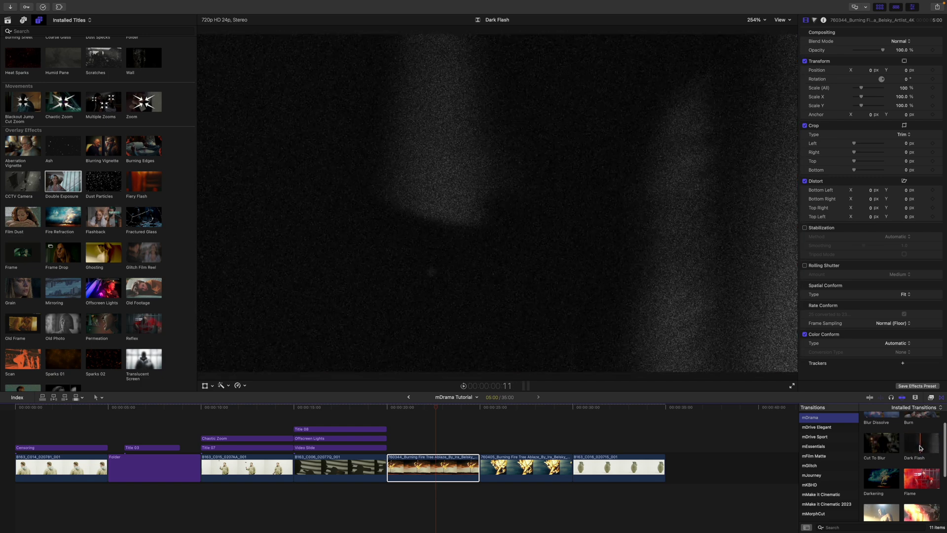
scroll(918, 447, "down", 2)
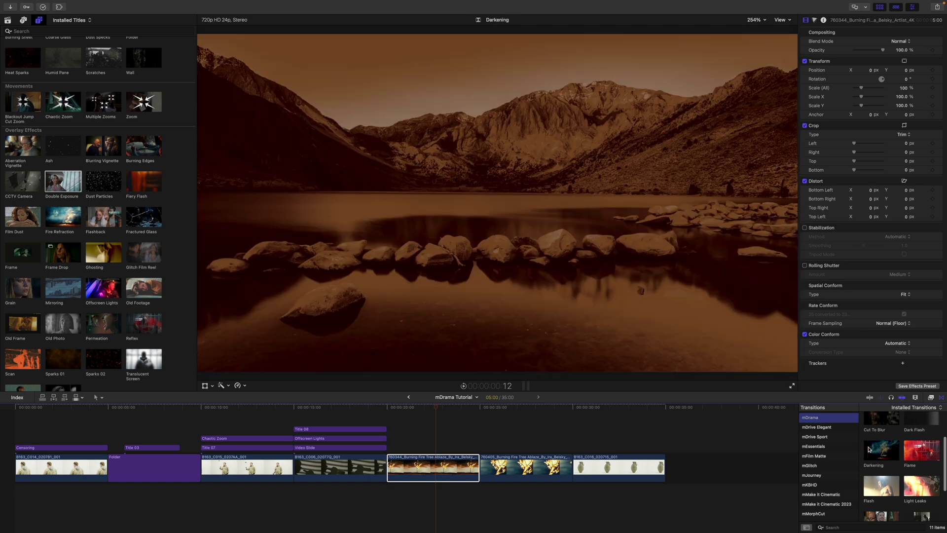
scroll(908, 448, "down", 1)
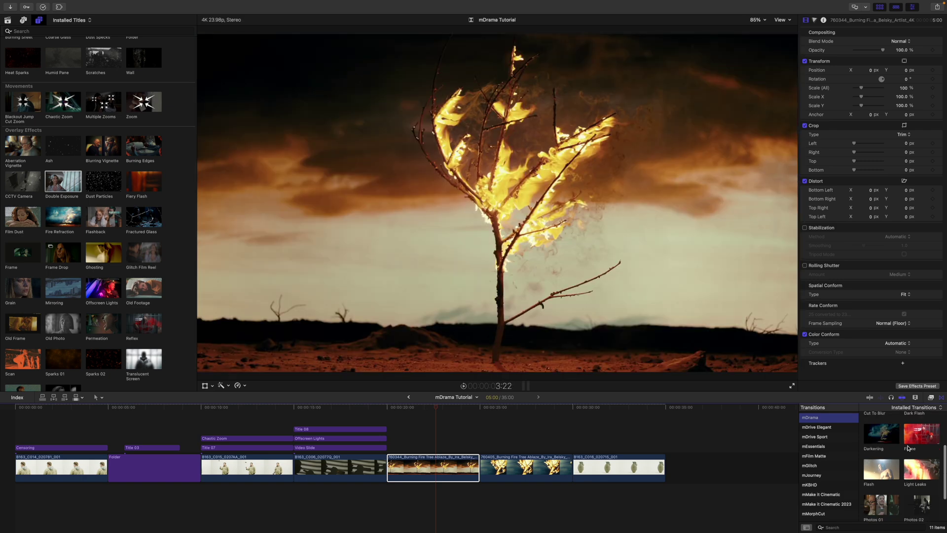
mouse_move(912, 442)
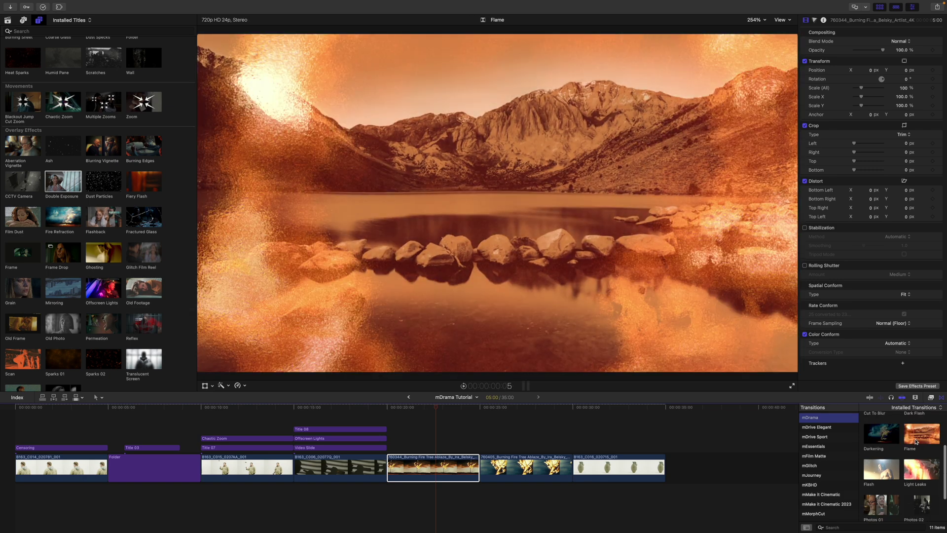
scroll(913, 442, "down", 2)
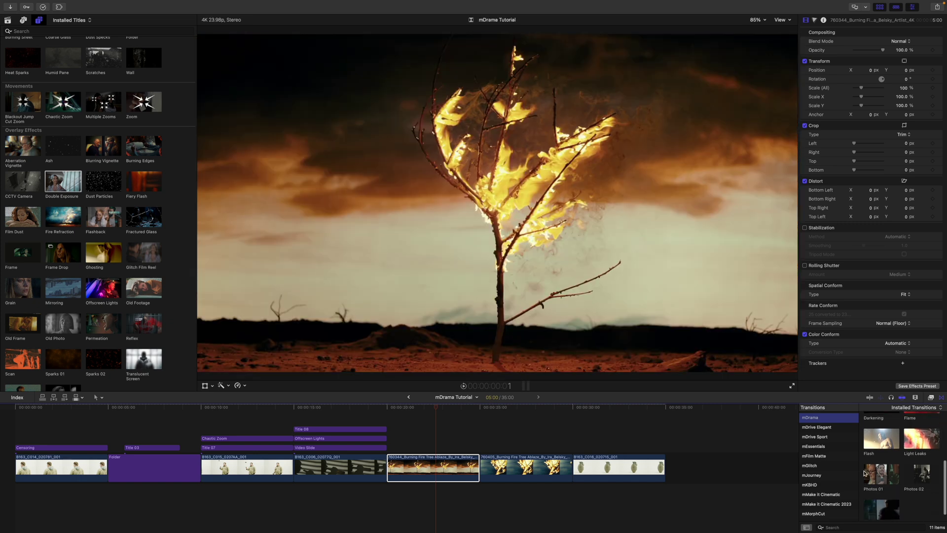
mouse_move(873, 473)
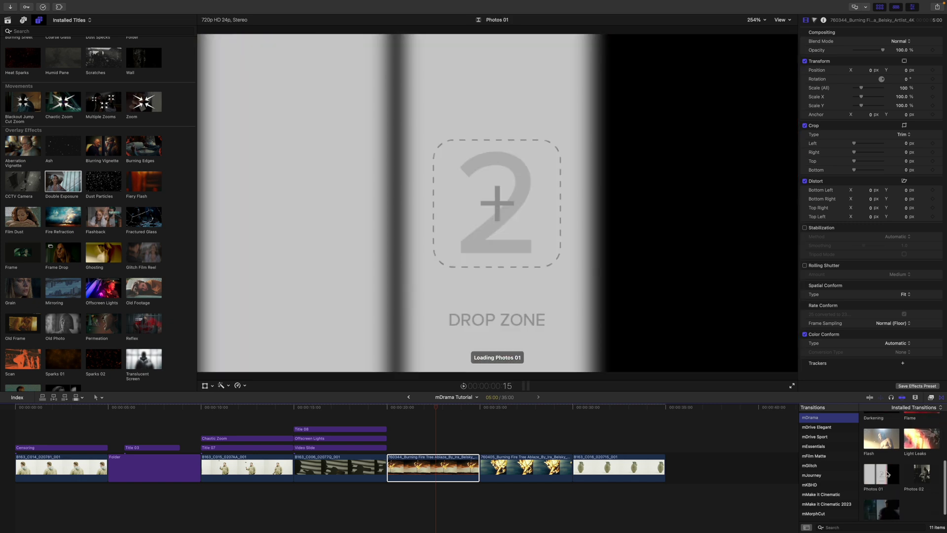
scroll(890, 473, "down", 1)
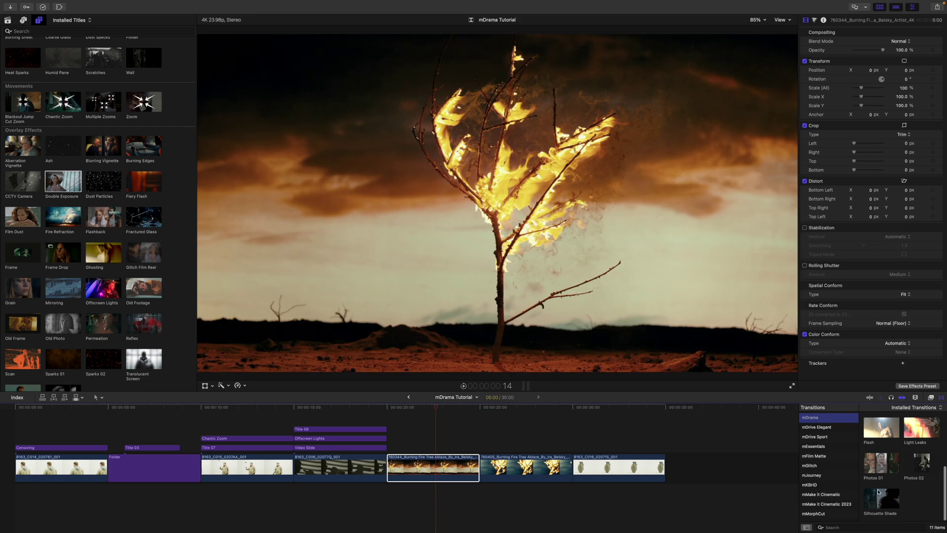
mouse_move(868, 499)
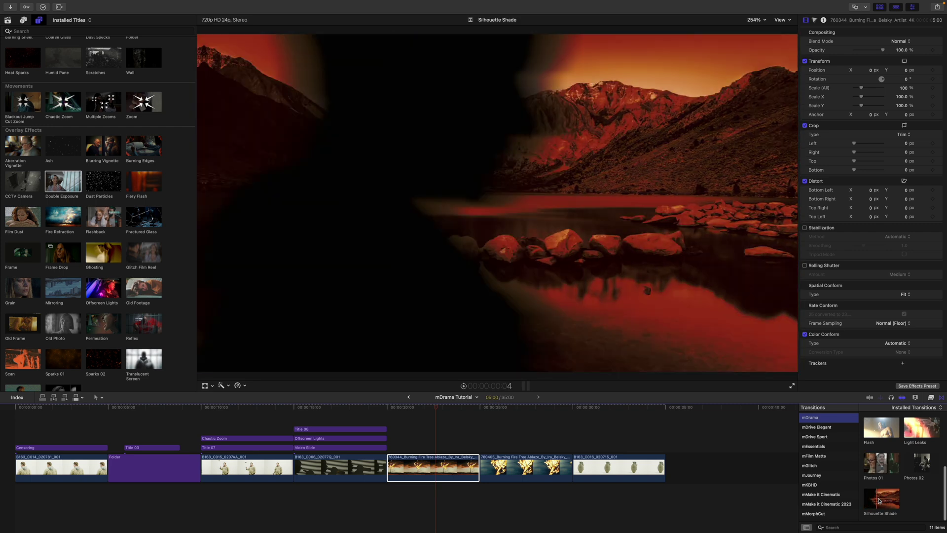
Add the Silhouette Shade transition between the two burning tree clips and extend its duration to 01:17.
double_click(888, 499)
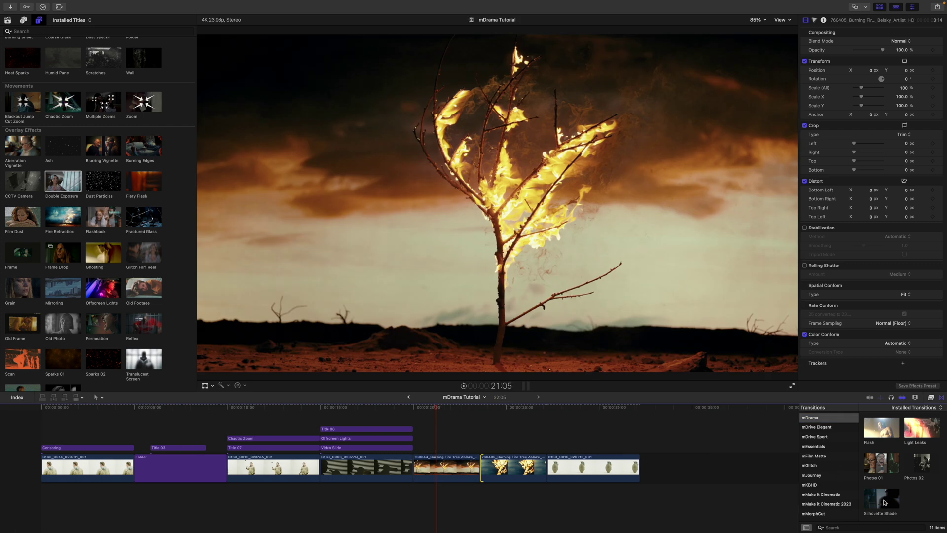
left_click(475, 408)
left_click_drag(475, 408, 481, 410)
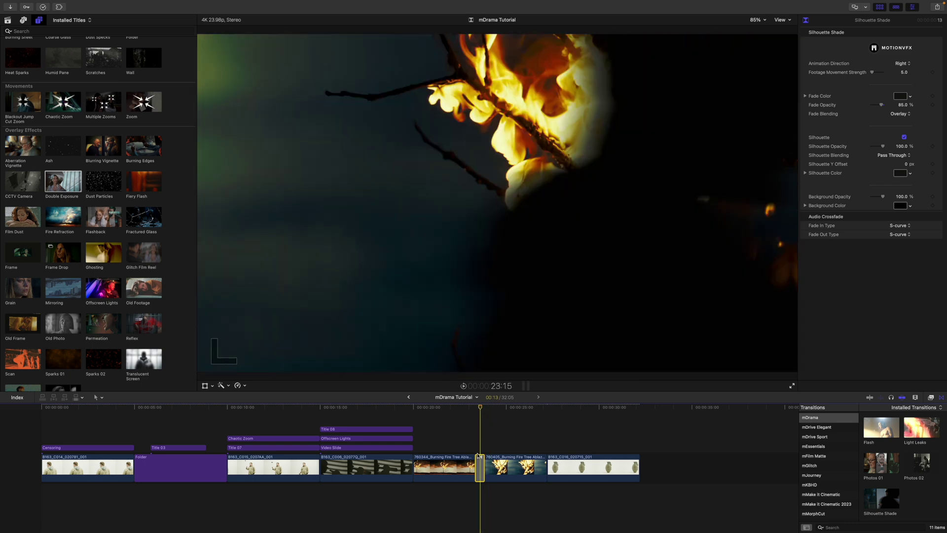
left_click_drag(483, 466, 495, 466)
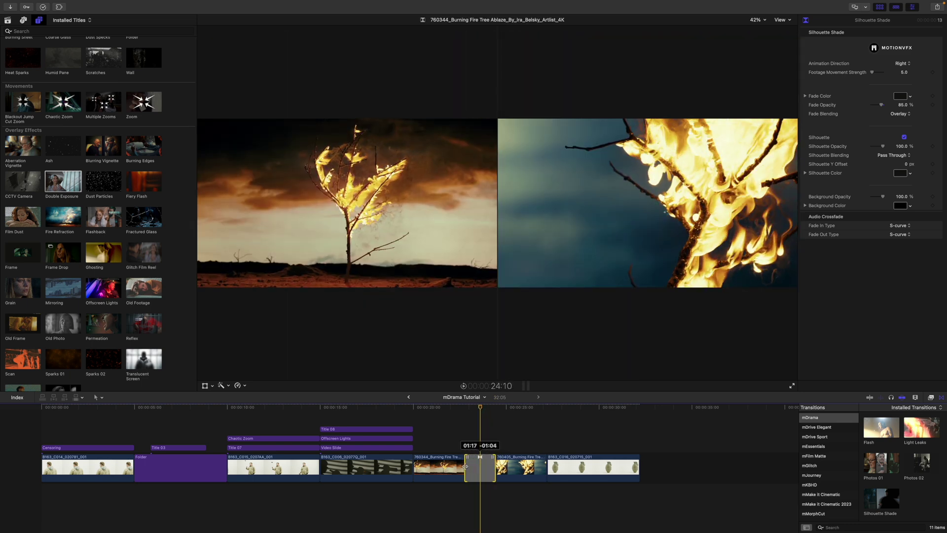
mouse_move(480, 409)
left_mouse_down()
mouse_move(465, 409)
mouse_move(488, 410)
mouse_move(478, 410)
left_mouse_up()
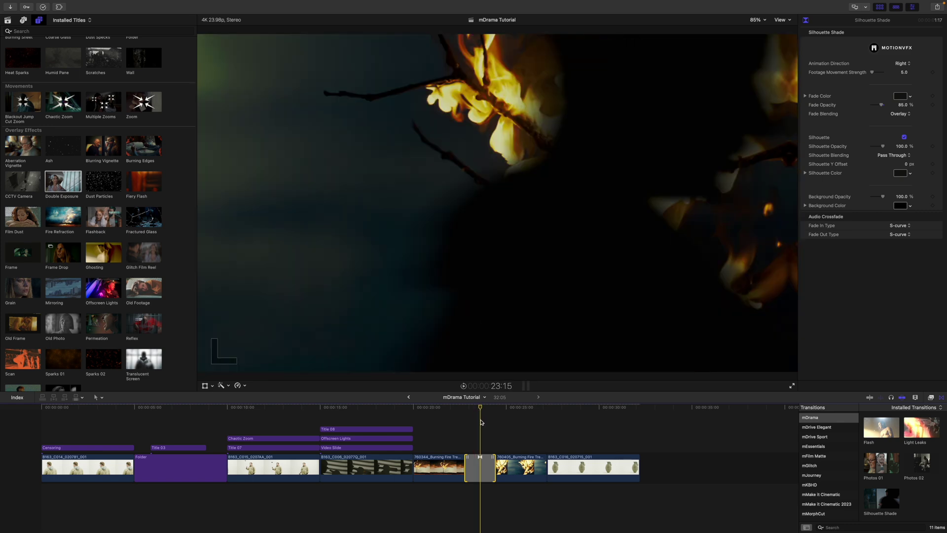
Set the Silhouette Shade's animation direction to Left, Footage Movement Strength to about 23.88 and Background Opacity to 0%.
left_click(489, 468)
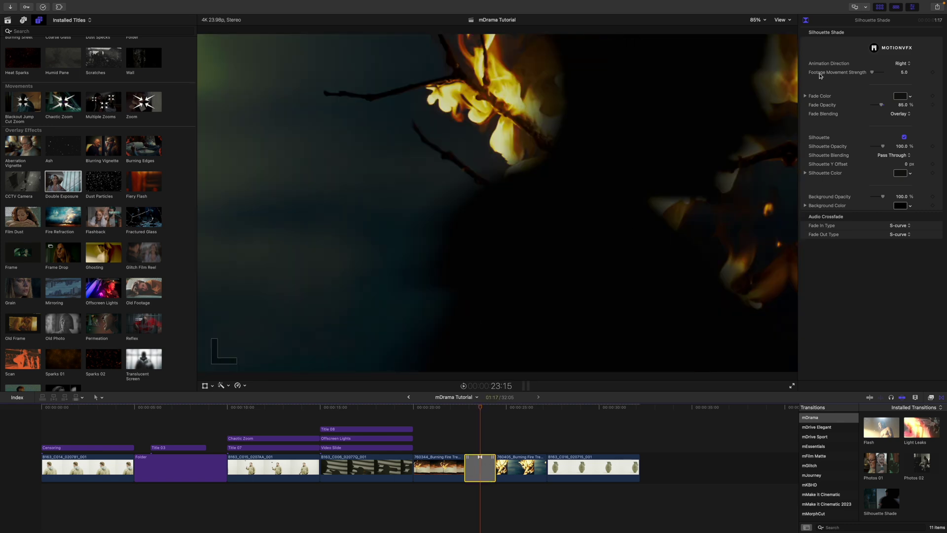
left_click(901, 64)
left_click(899, 59)
left_click_drag(872, 74, 875, 82)
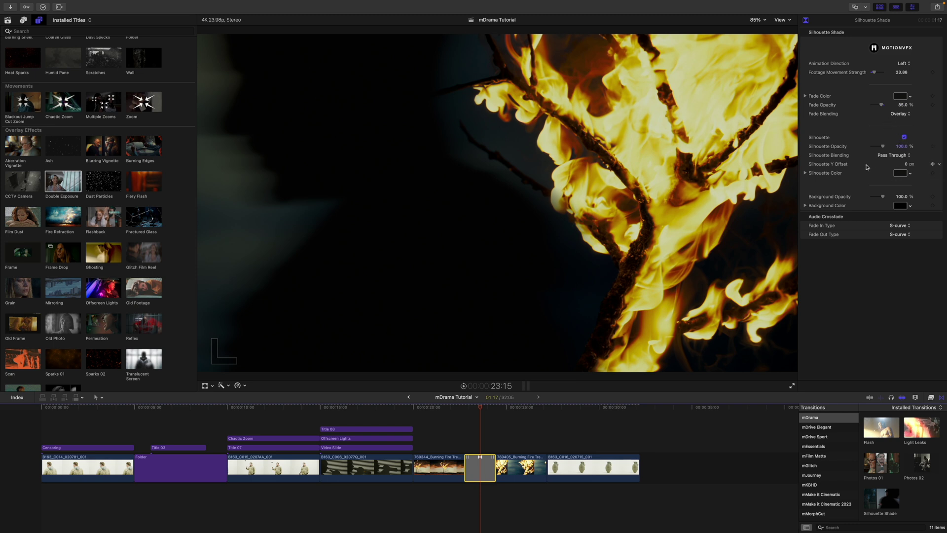
left_click_drag(883, 199, 856, 199)
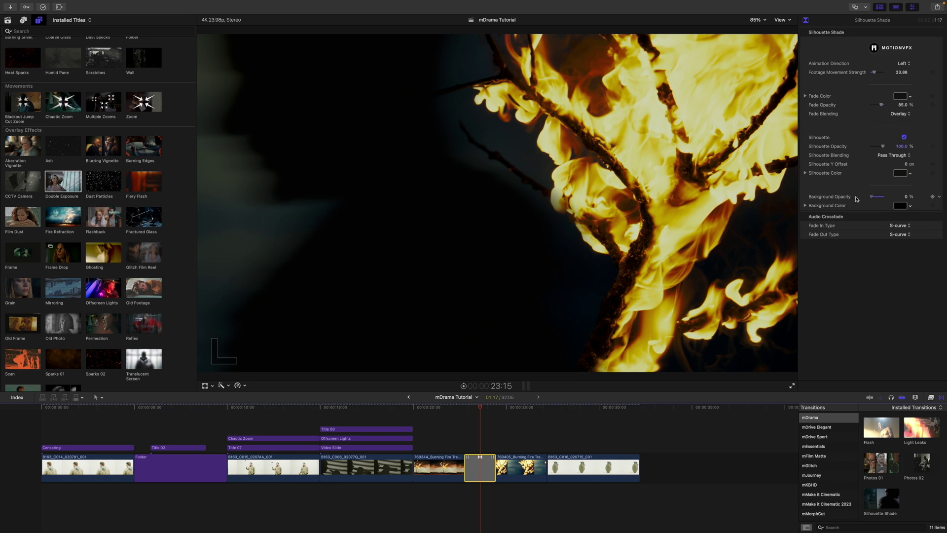